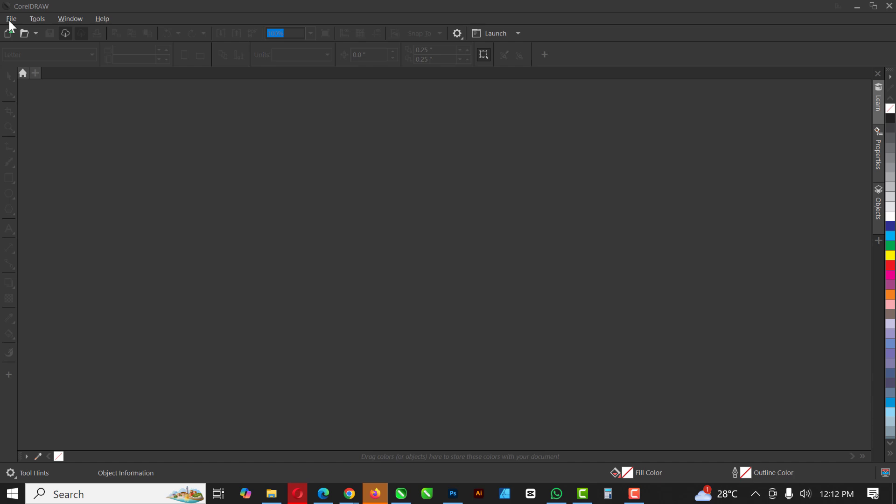
Step: Create a new RGB document named 'CUT EFFECT', 1920 × 1080 pixels
click(9, 20)
click(16, 28)
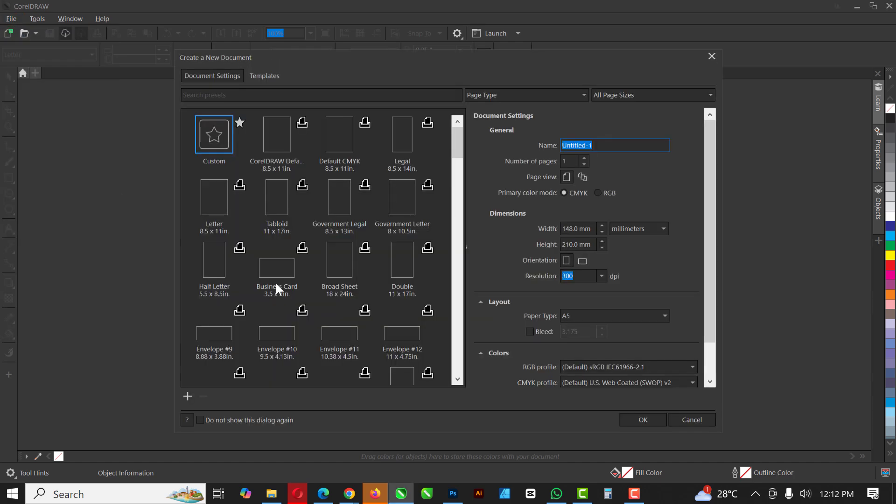
click(636, 229)
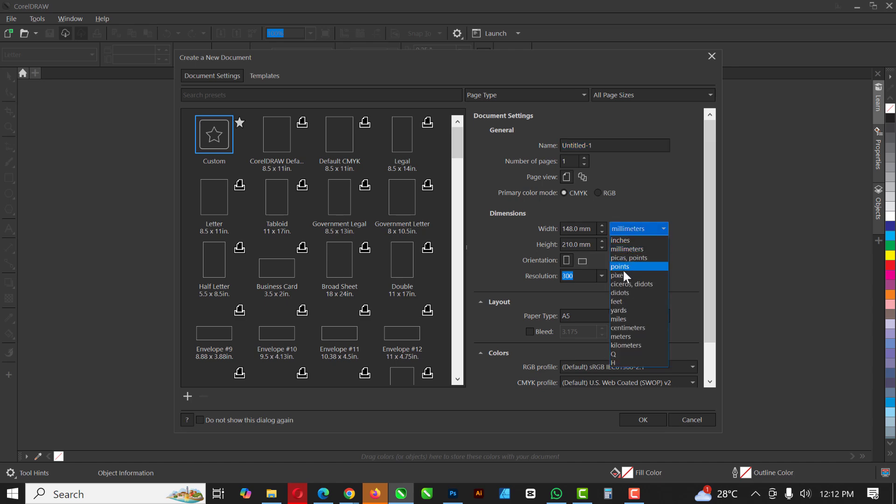
click(624, 276)
click(577, 229)
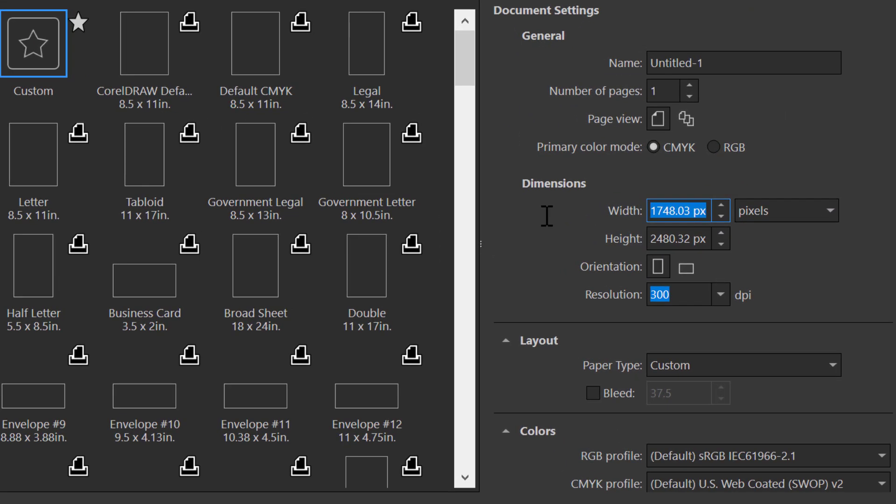
text(1920)
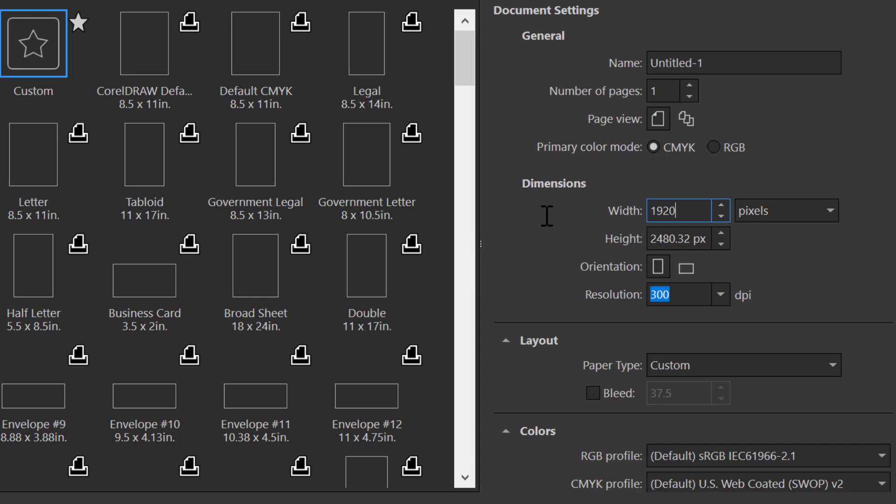
drag(706, 238, 628, 240)
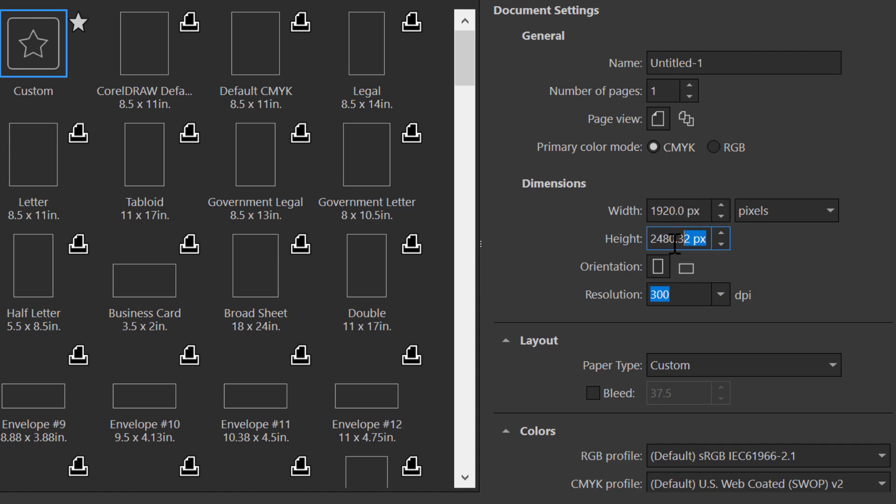
text(1080)
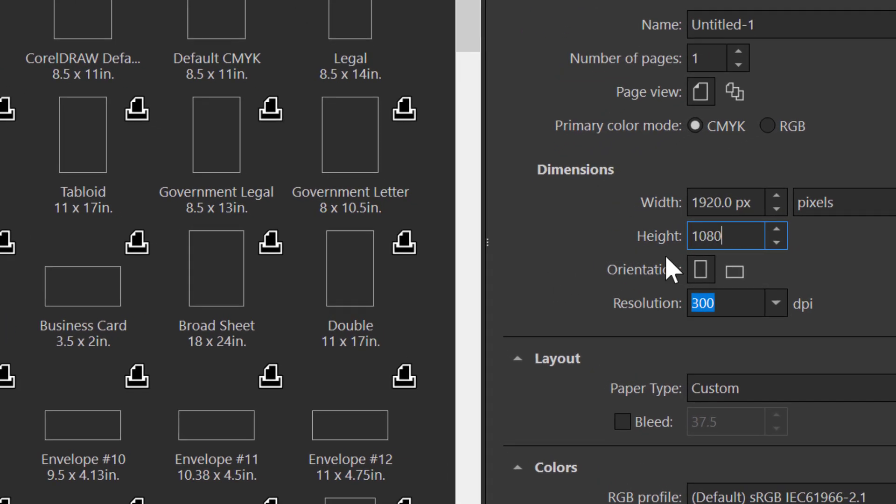
click(747, 57)
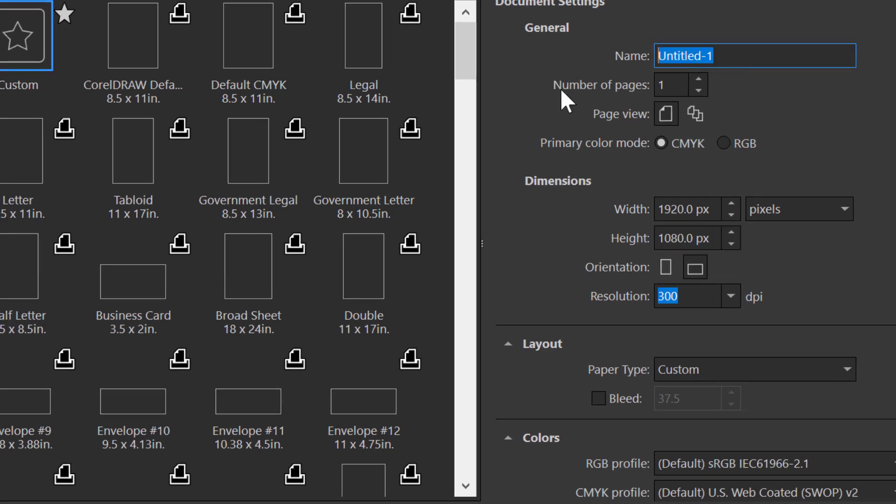
text(CUT E)
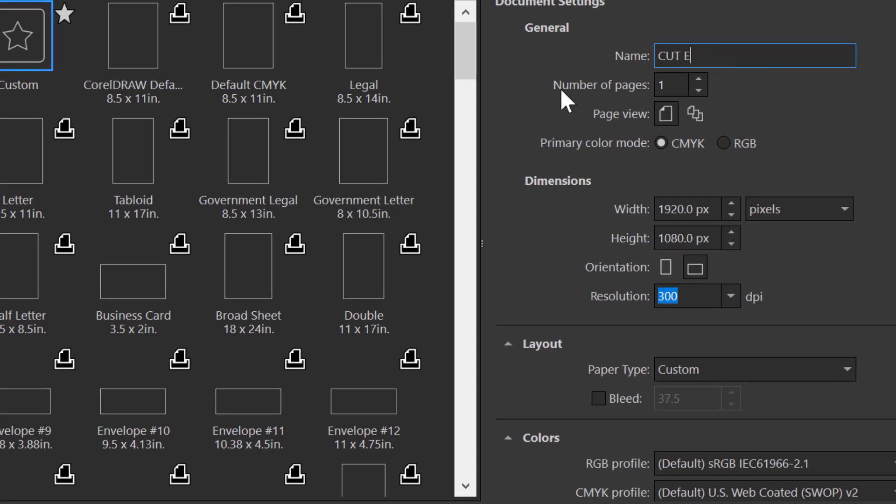
text(FFECT)
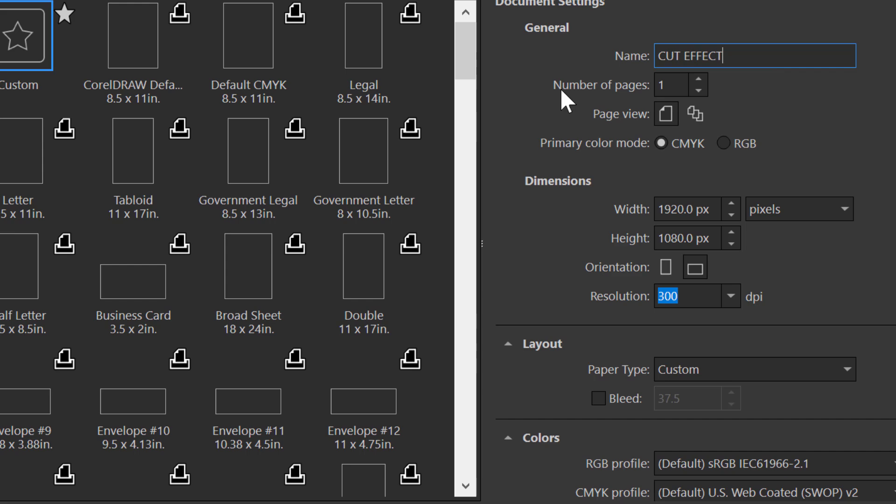
click(735, 143)
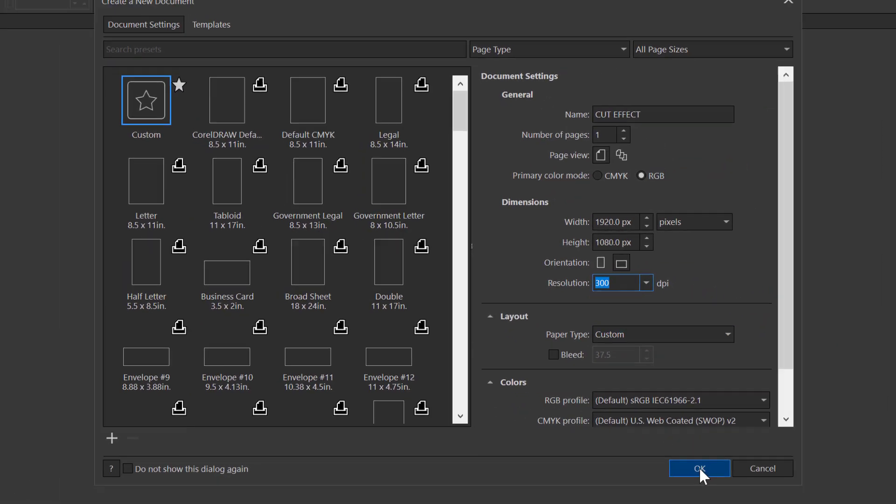
click(707, 481)
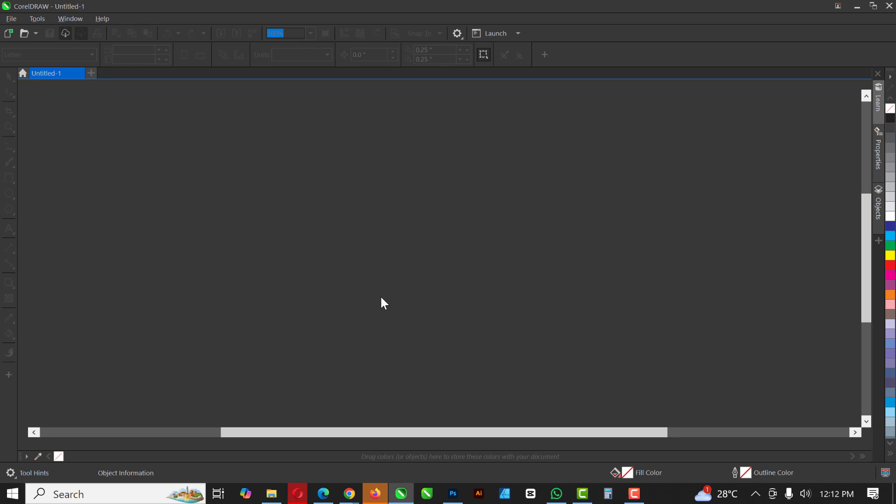
scroll(371, 230, down, 1)
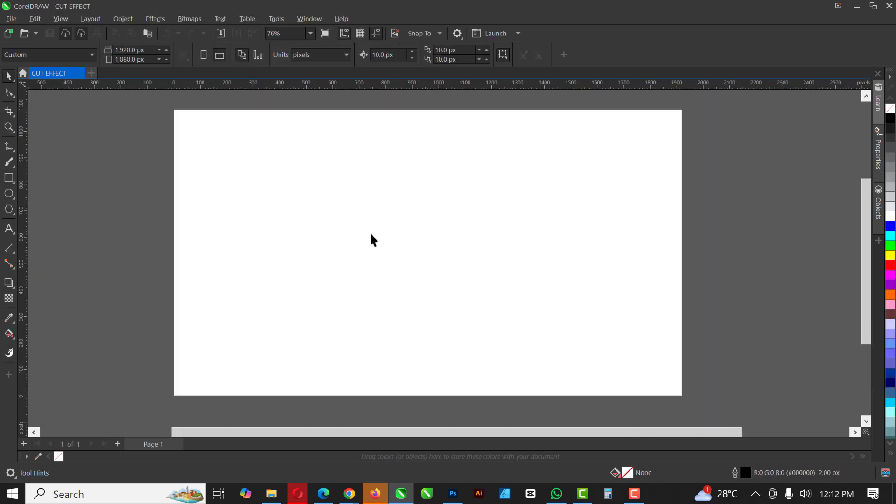
scroll(370, 232, down, 1)
scroll(374, 218, up, 1)
Step: Add a page-sized light grey rectangle and place a text cursor near the page centre
double_click(11, 174)
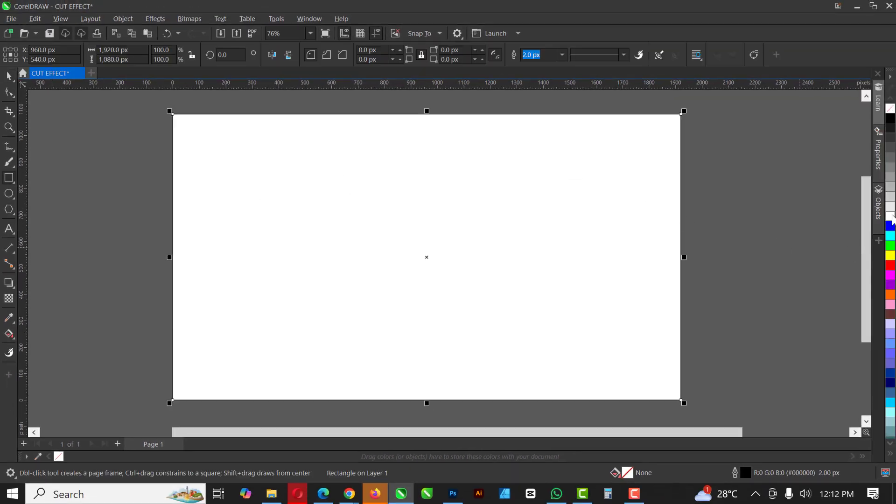
click(891, 204)
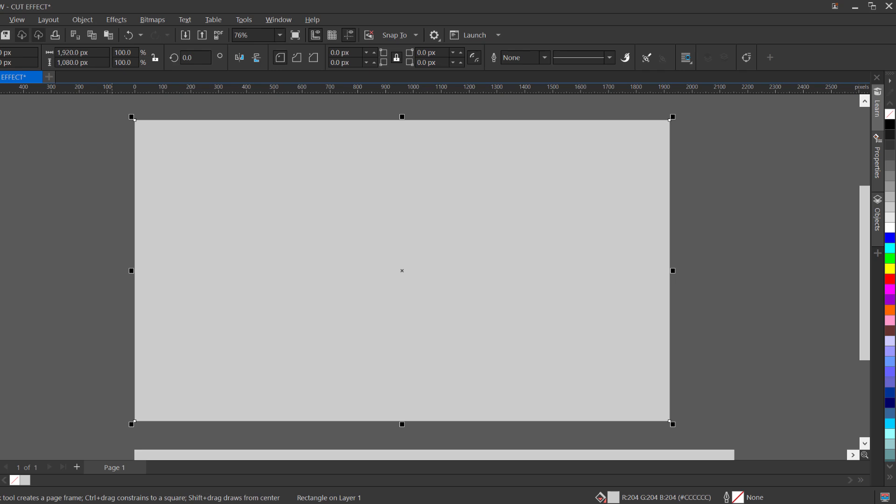
click(9, 228)
click(359, 265)
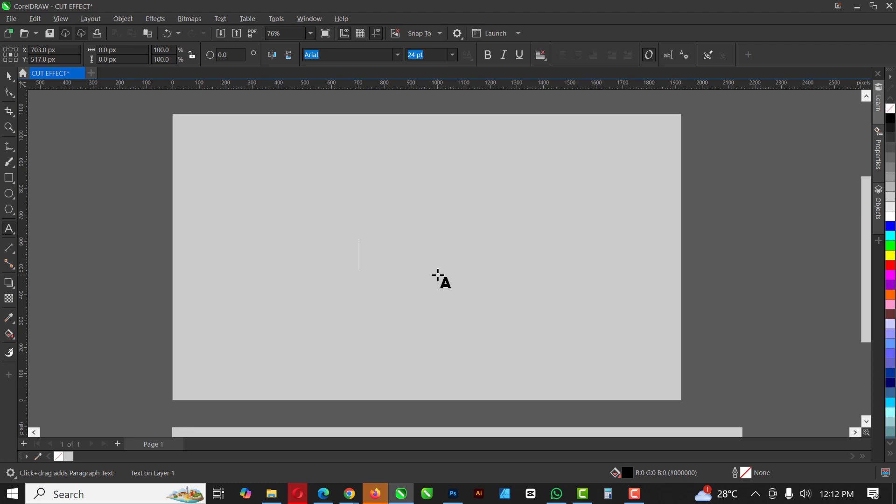
text(CUR)
Step: Correct the typed word CUT and set it in Codec Cold Trial Heavy/Black
key(BackSpace)
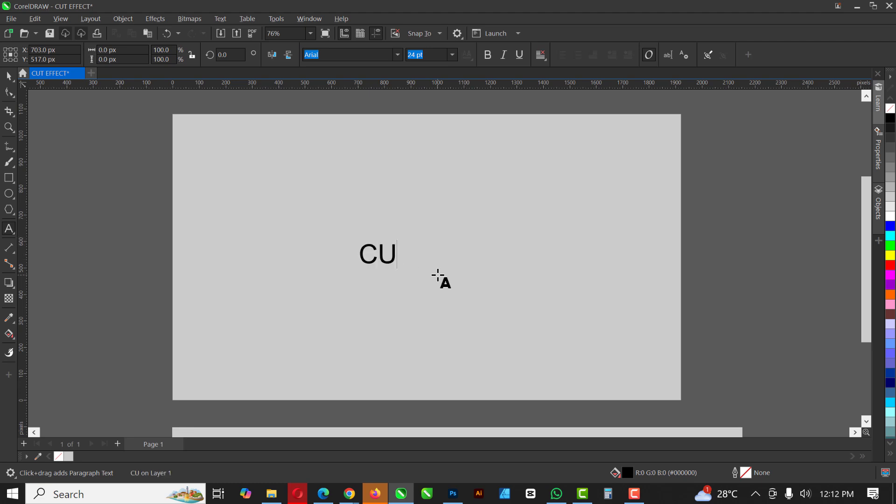
text(R)
key(BackSpace)
text(T)
key(ctrl+space)
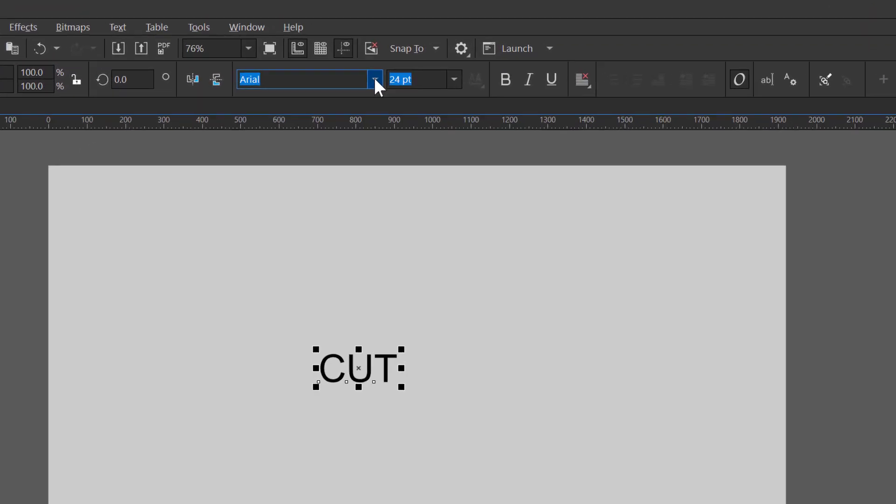
click(397, 54)
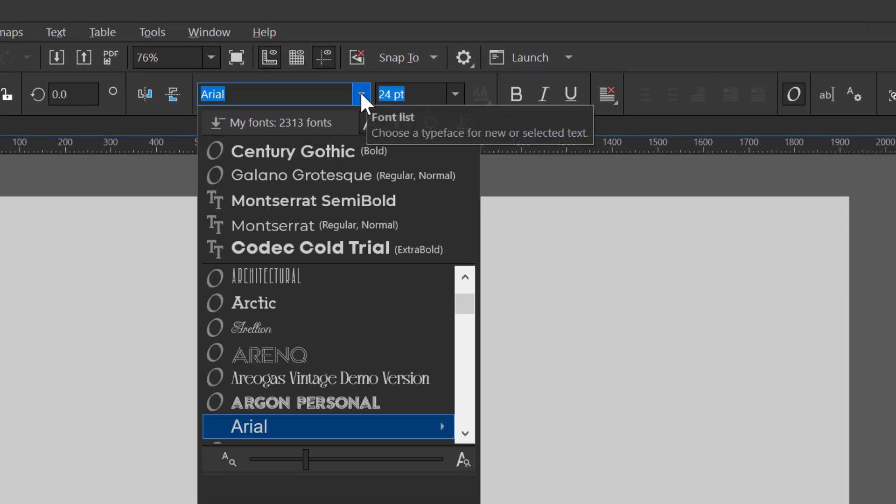
click(340, 236)
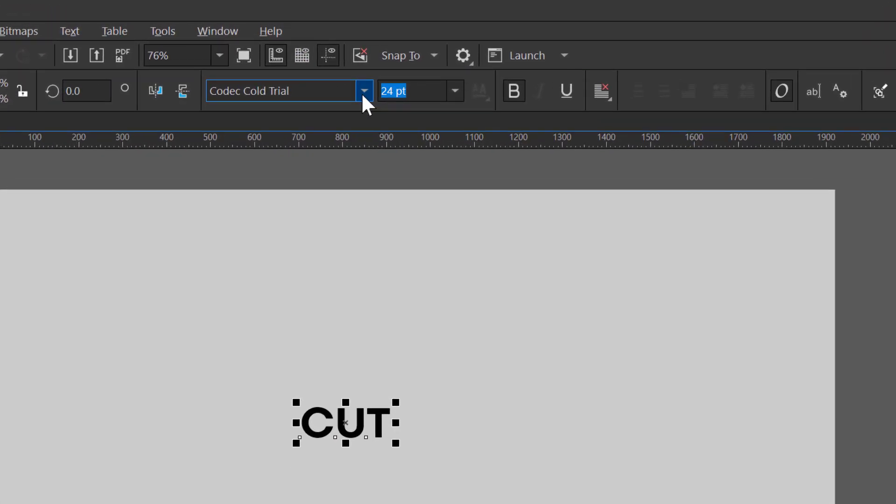
click(380, 73)
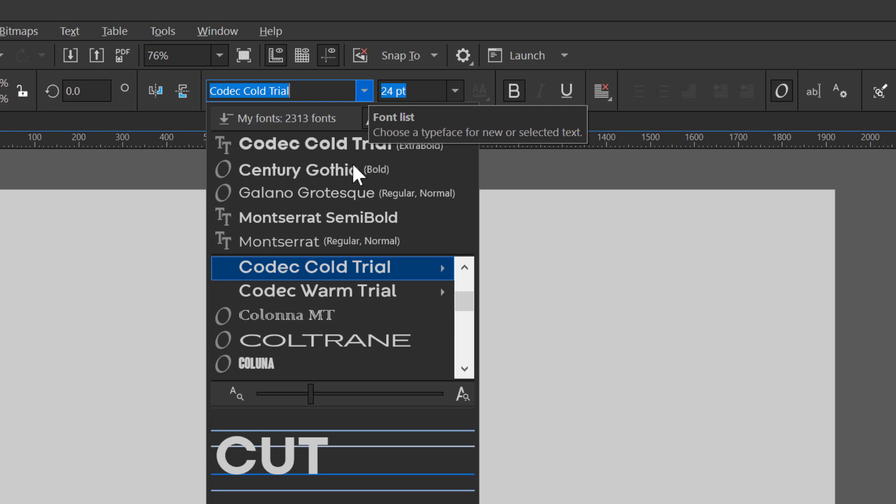
mouse_move(326, 243)
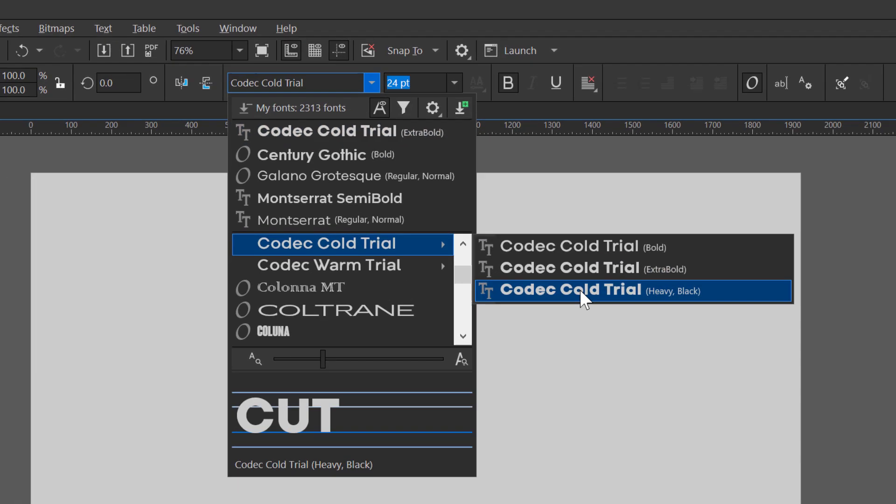
click(570, 318)
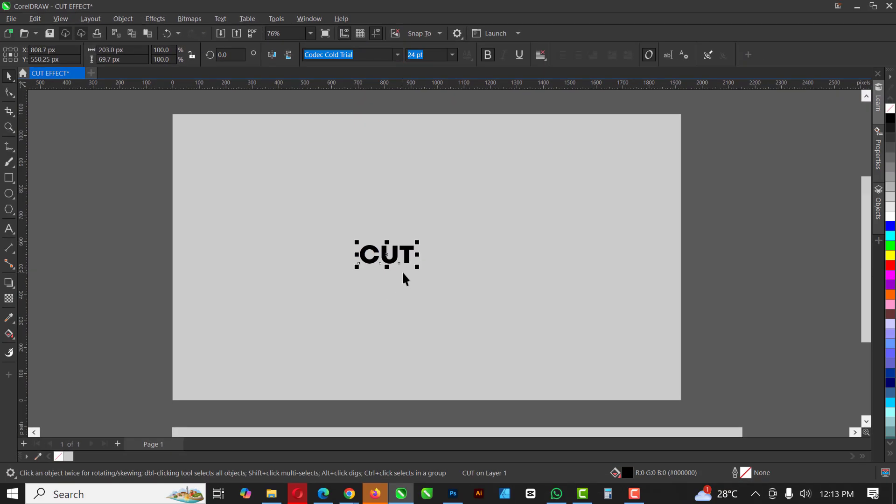
Step: Widen the spacing between the letters of CUT
key(F10)
drag(407, 267, 415, 266)
key(space)
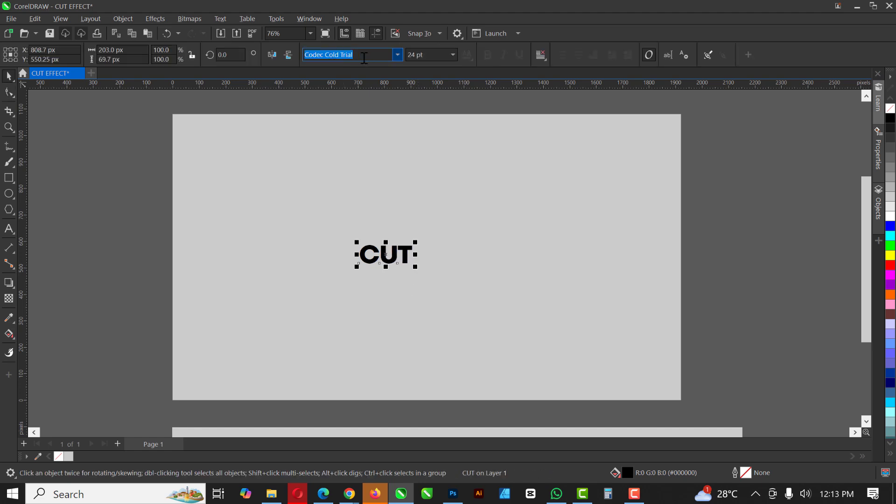
Step: Change the CUT font to Montserrat Black
drag(364, 58, 319, 64)
text(M)
text(ontsA)
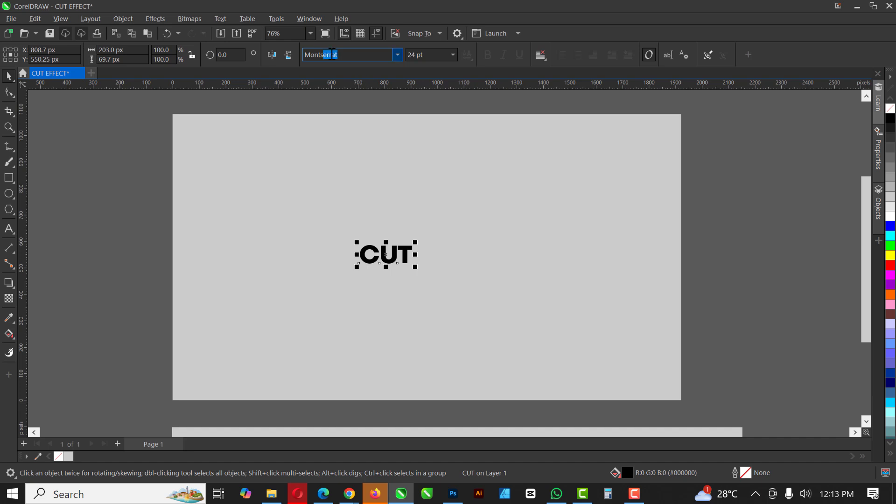
text(errat)
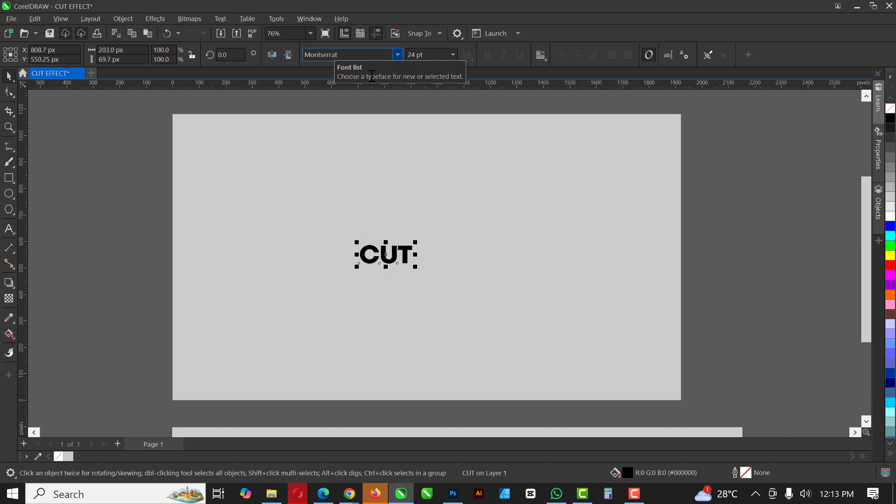
key(Return)
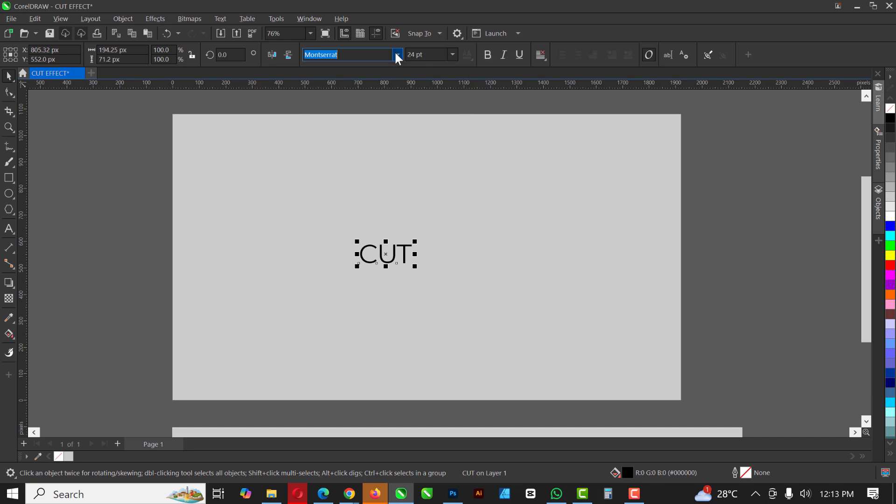
click(394, 52)
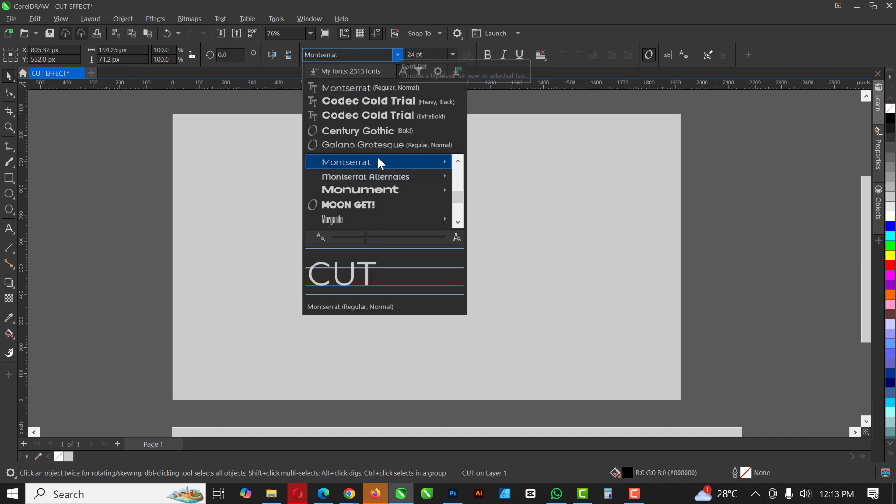
mouse_move(378, 161)
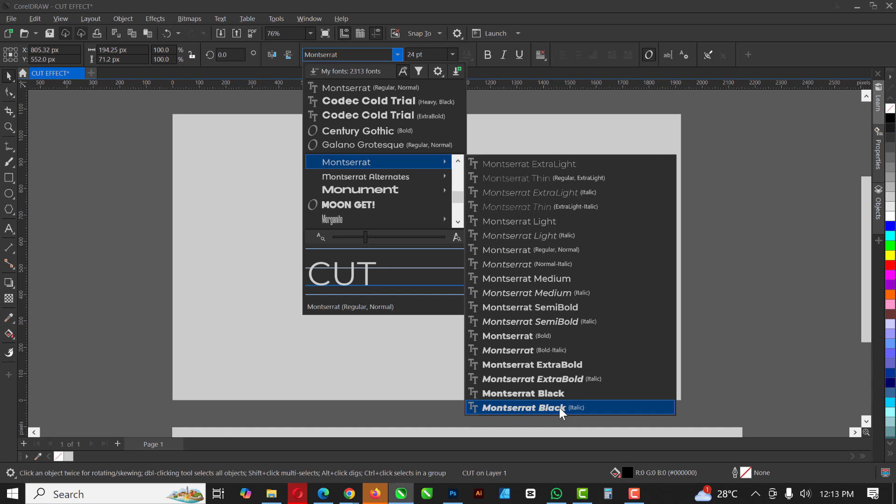
key(Escape)
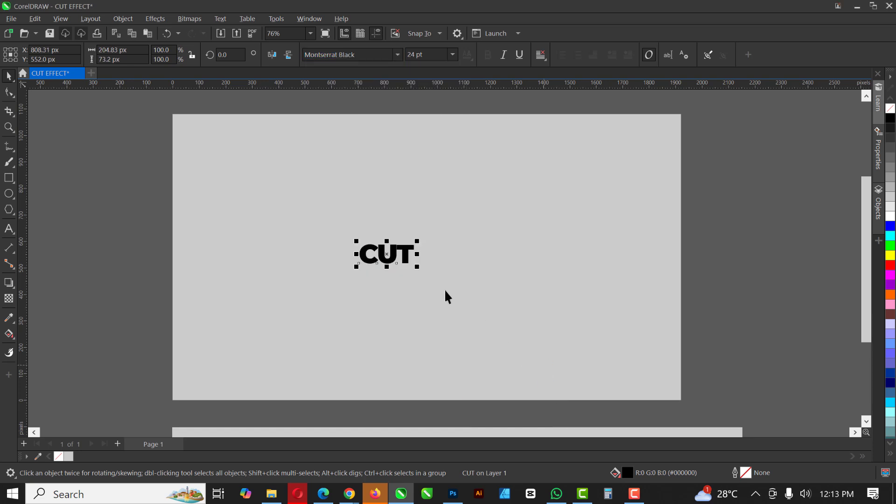
Step: Centre CUT on the page and scale it up to about 1158 px wide
drag(418, 267, 590, 402)
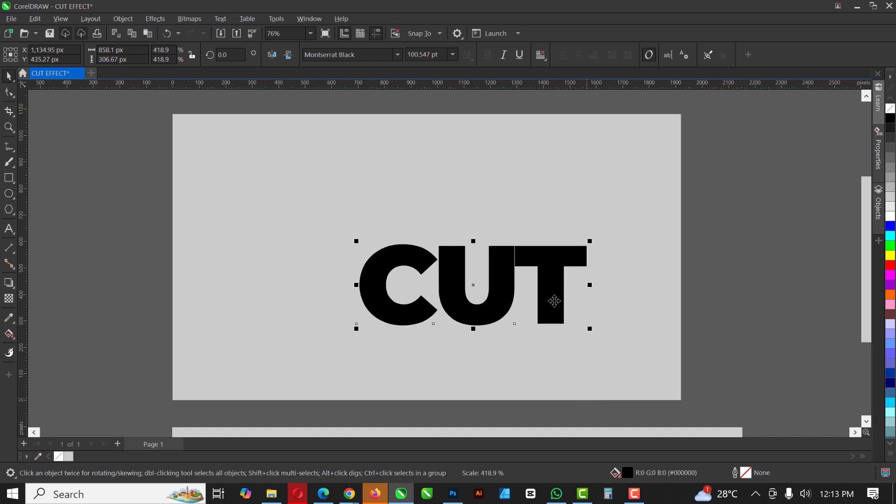
key(p)
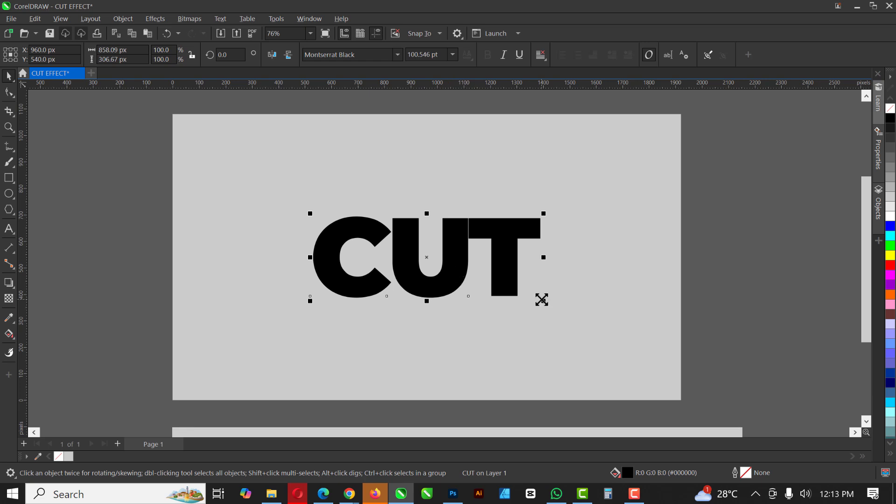
drag(542, 300, 572, 339)
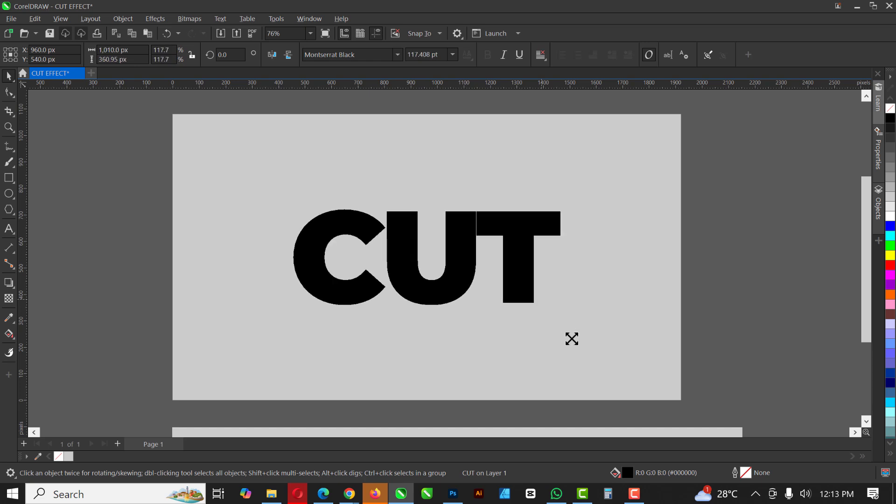
drag(572, 339, 436, 58)
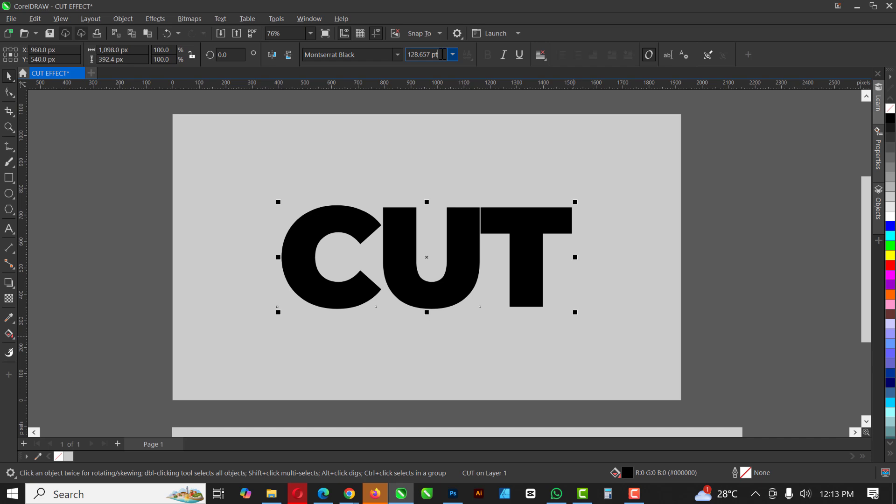
double_click(429, 56)
drag(575, 203, 592, 187)
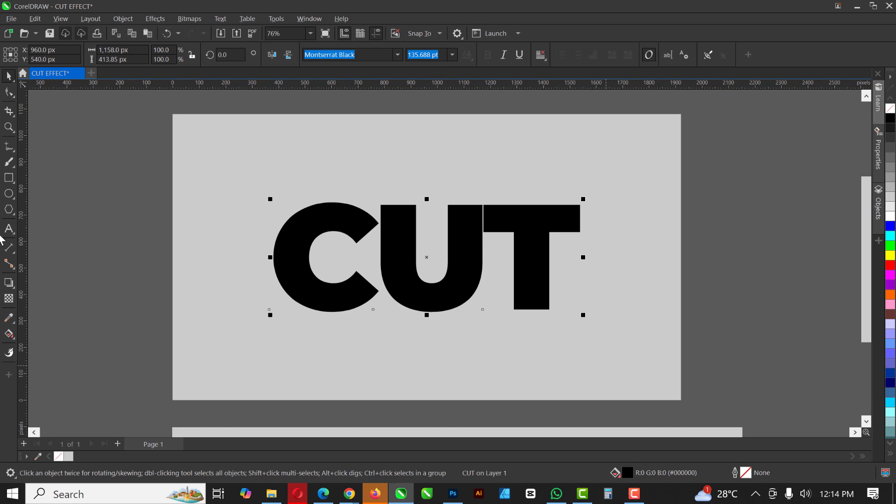
Step: Widen the spacing between the CUT letters using the Shape tool
click(9, 93)
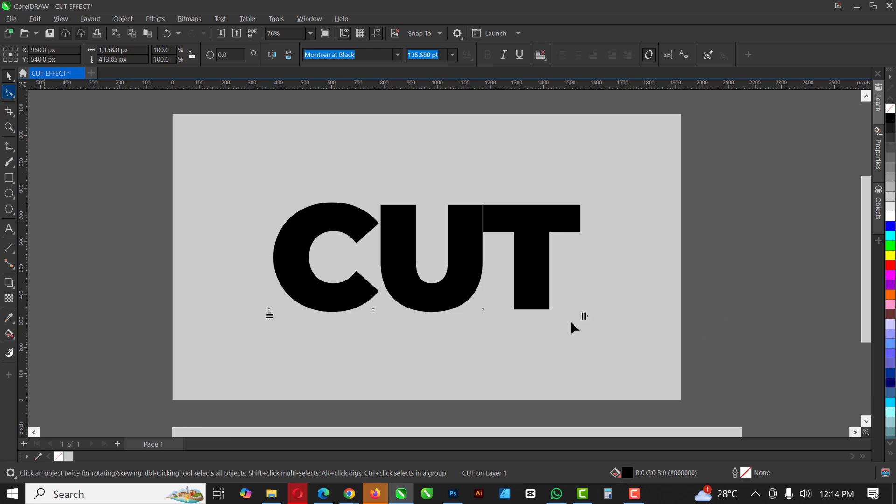
drag(583, 316, 592, 313)
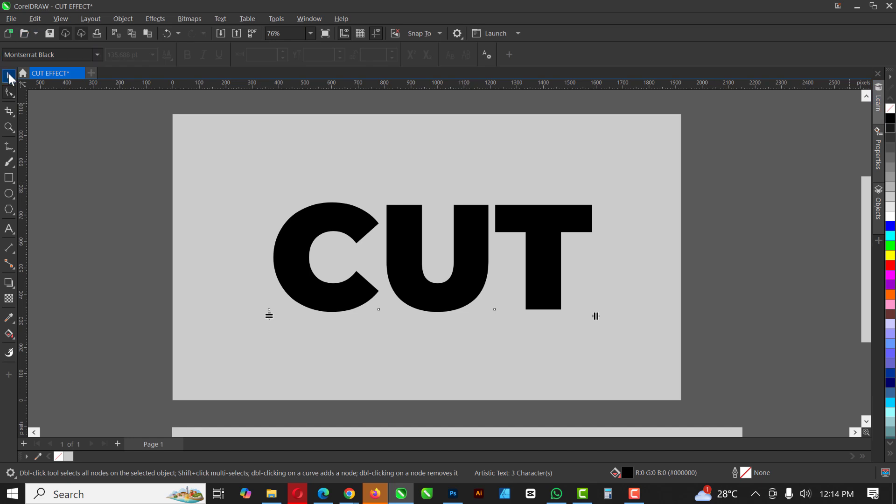
click(9, 77)
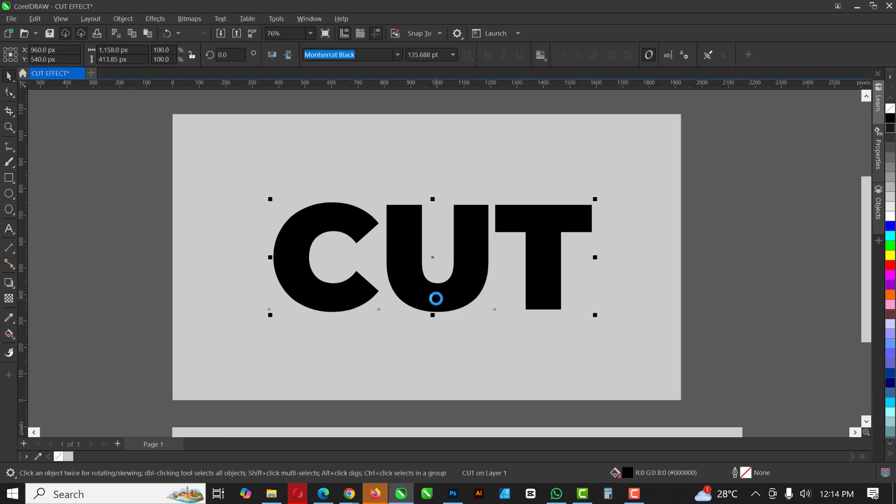
scroll(380, 277, down, 1)
Step: Drop a copy of CUT to the right of the page and reselect the original
drag(390, 270, 760, 292)
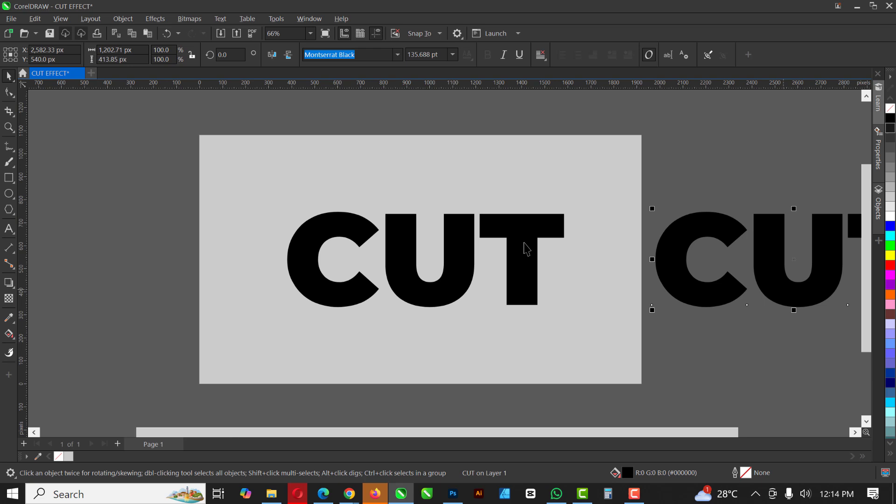
click(403, 275)
click(402, 273)
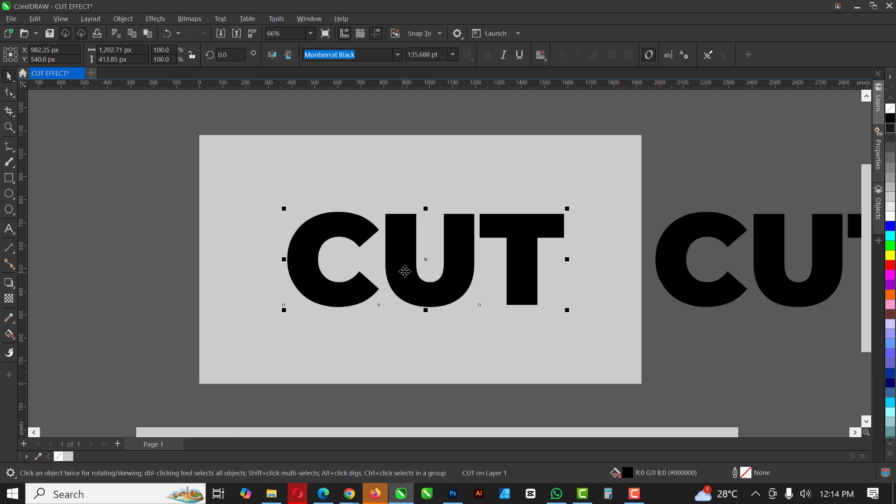
Step: Bring the centred CUT to the front of the page and fill it orange (#FF6600)
right_click(404, 272)
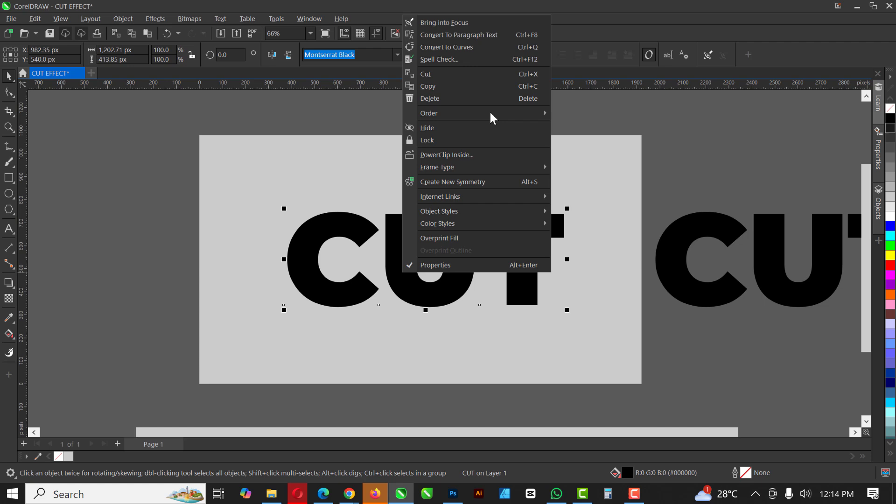
mouse_move(477, 112)
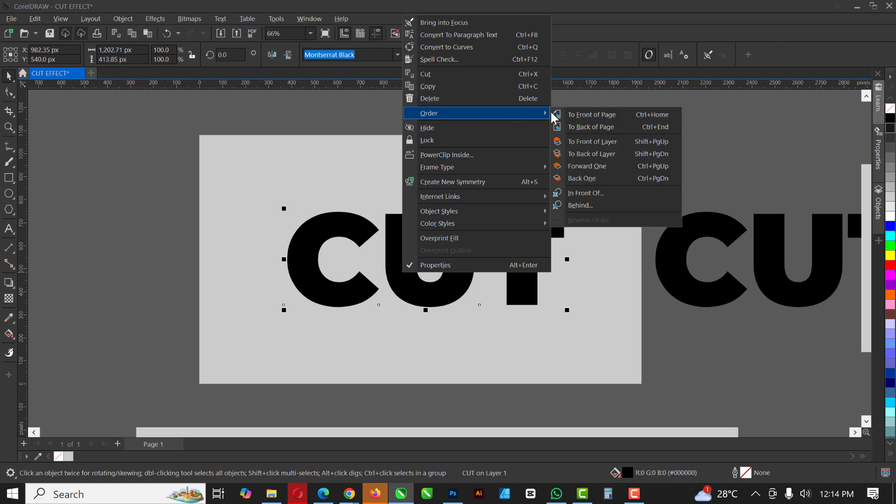
click(595, 114)
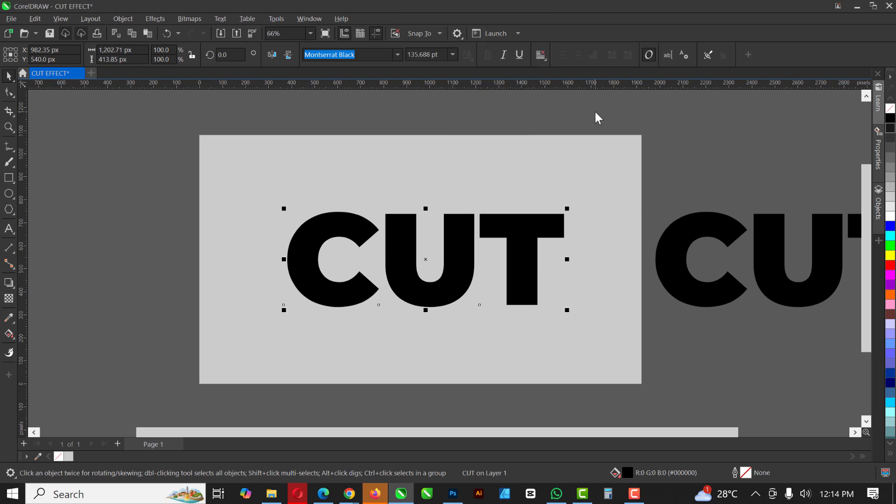
click(528, 239)
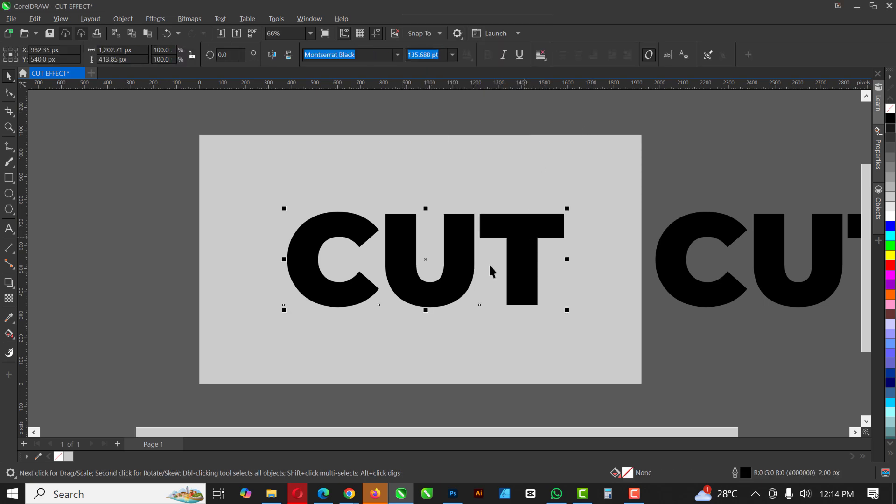
click(889, 301)
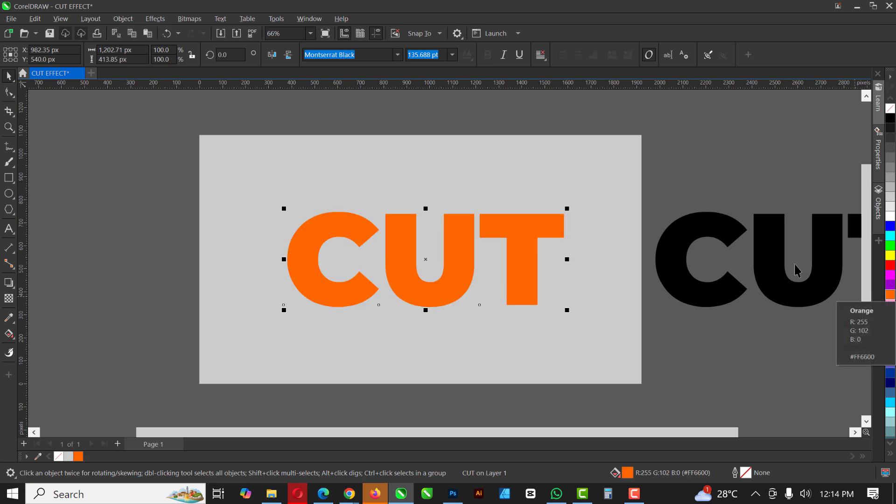
Step: Fill CUT green and turn the page background white
click(890, 247)
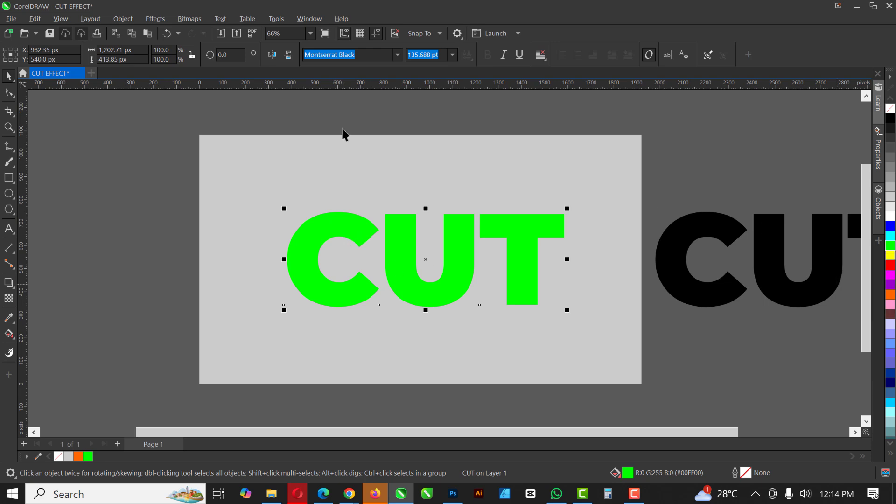
click(483, 166)
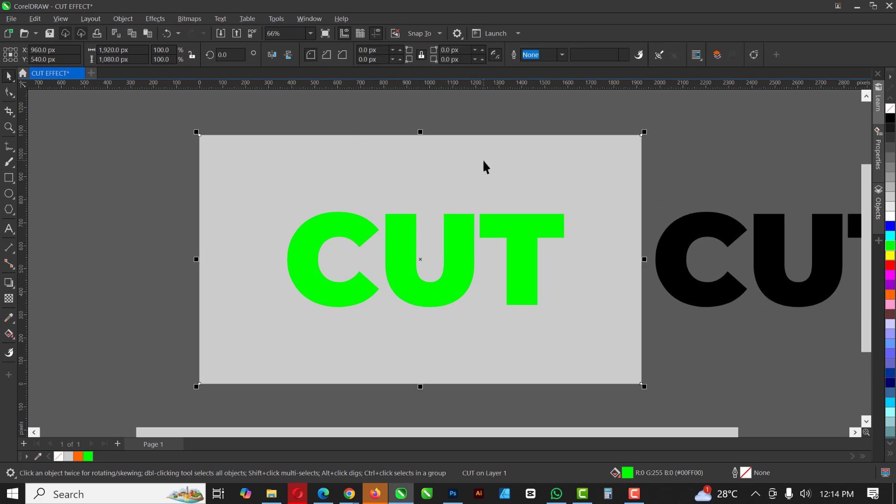
click(891, 216)
Step: Give the CUT text a custom dark green fill (#2D7D17)
click(406, 251)
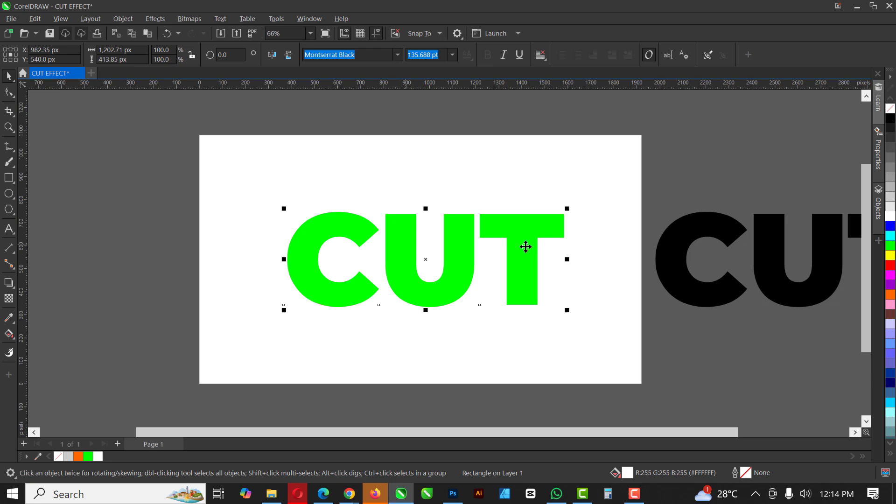
click(406, 238)
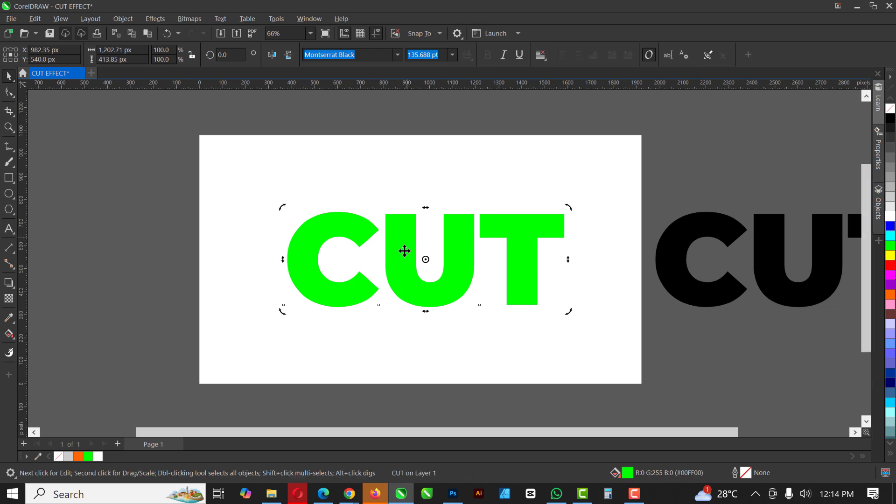
double_click(627, 474)
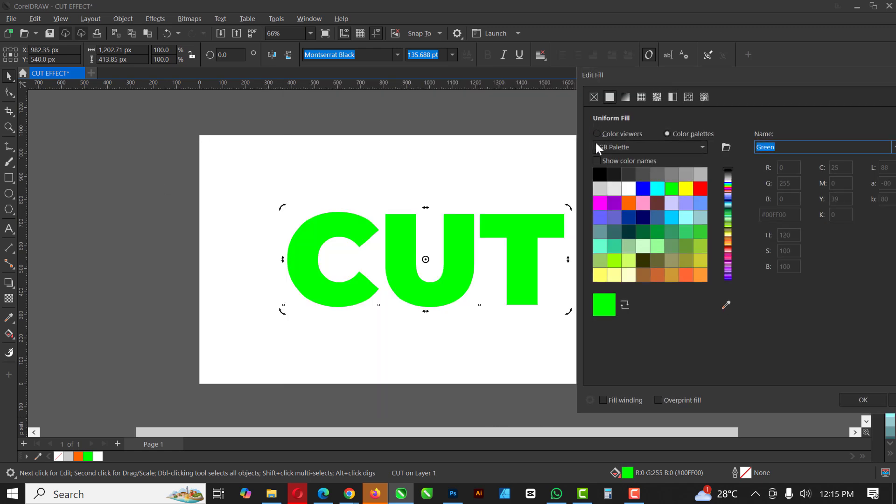
click(602, 133)
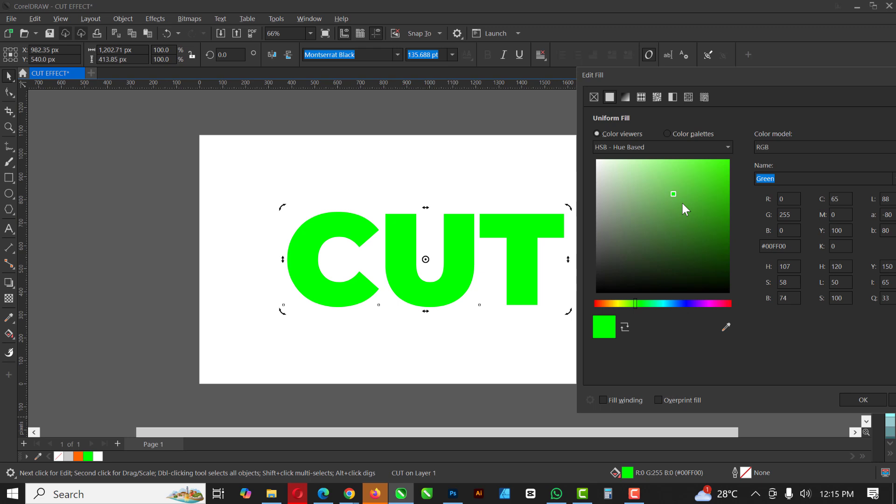
drag(682, 204, 707, 232)
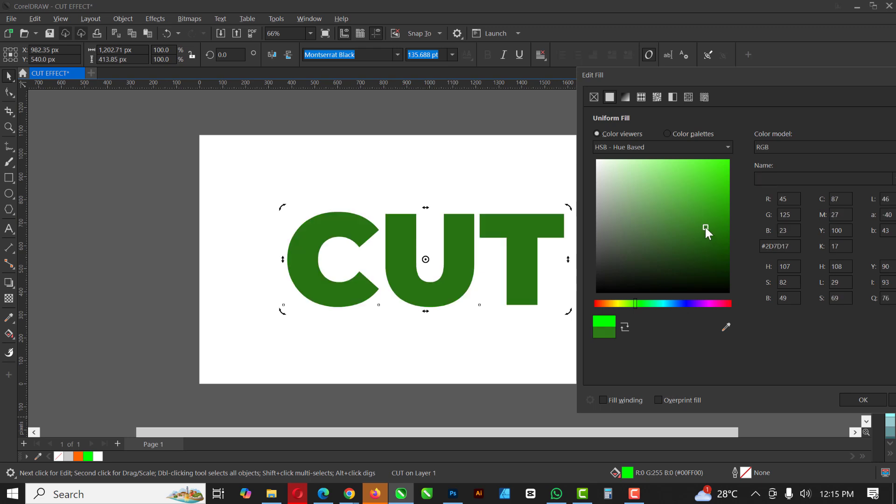
click(868, 400)
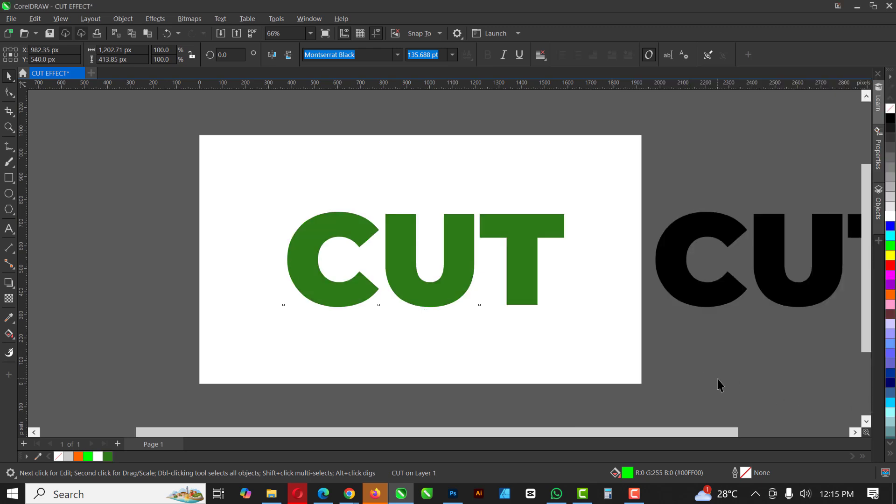
click(530, 262)
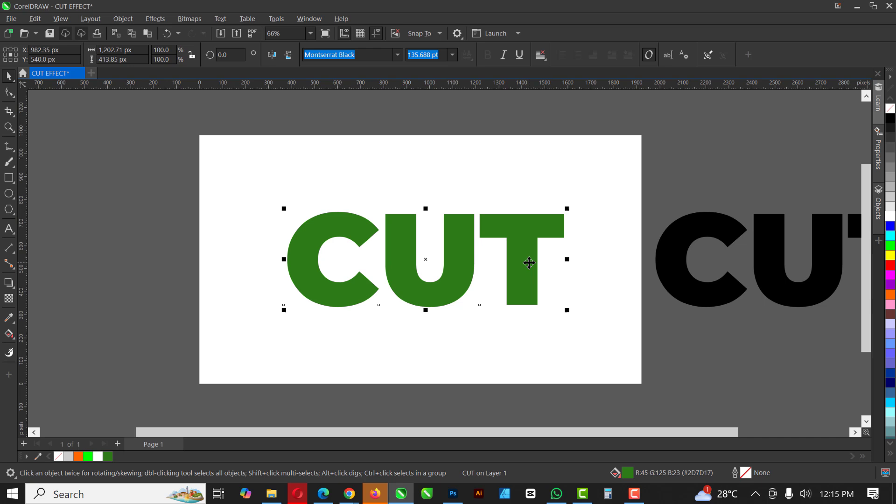
Step: Slice the green CUT with the Knife tool along a horizontal line through its middle
click(8, 116)
click(52, 124)
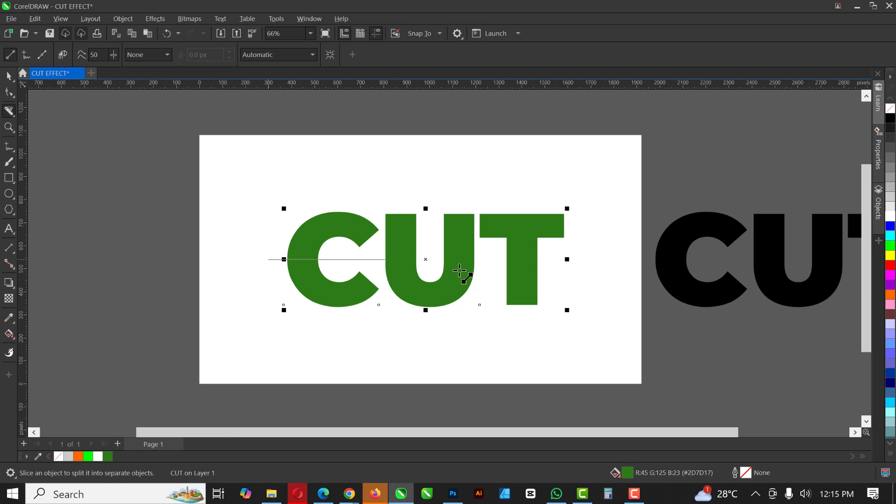
drag(268, 260, 632, 280)
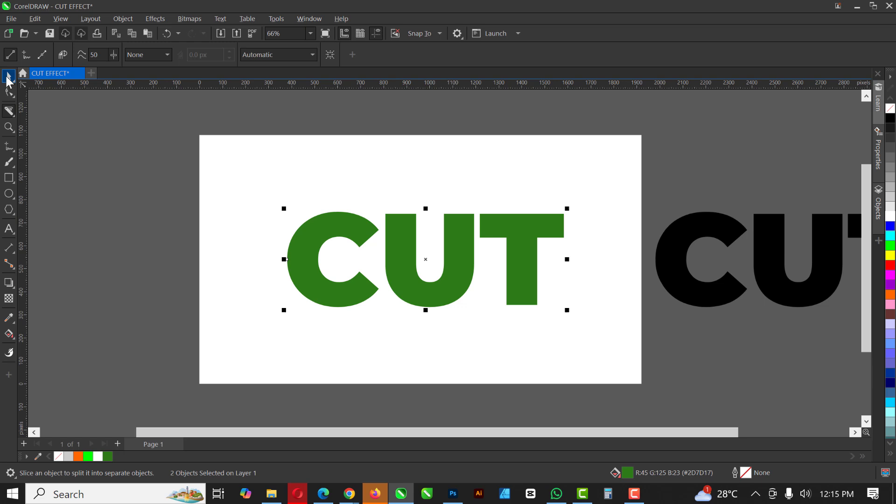
click(6, 79)
Step: Skew the top half of the green CUT sideways
click(146, 189)
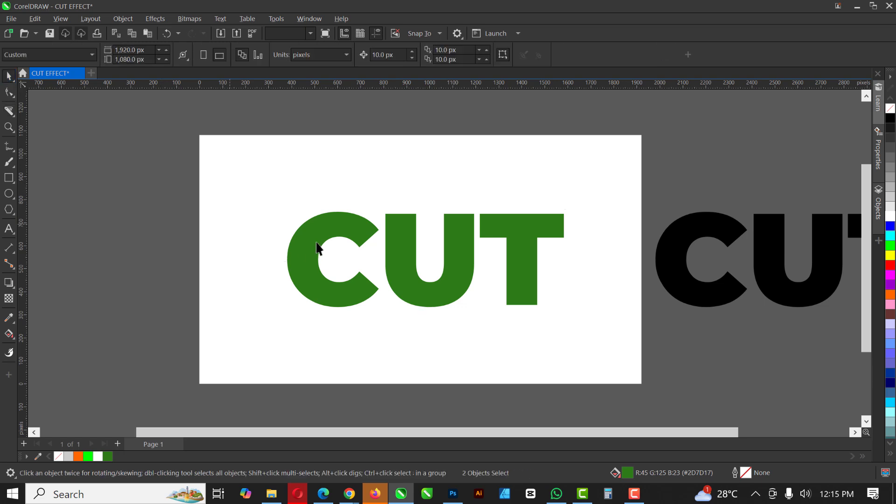
click(343, 235)
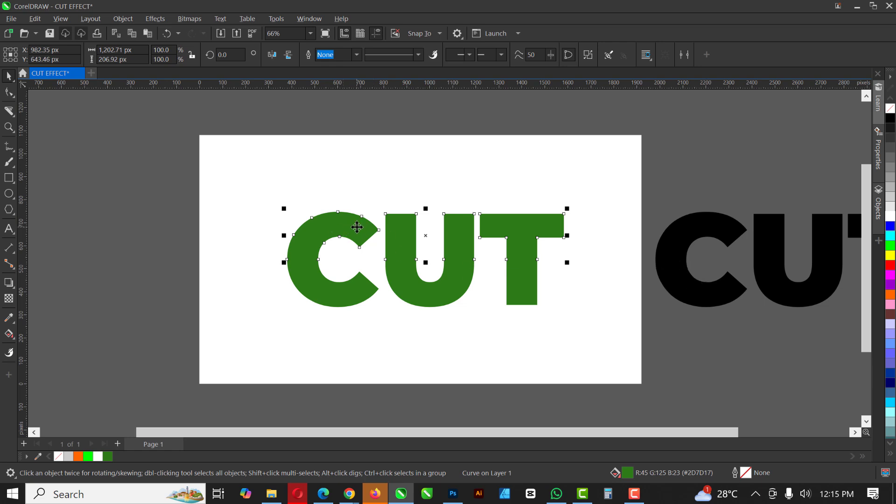
click(362, 230)
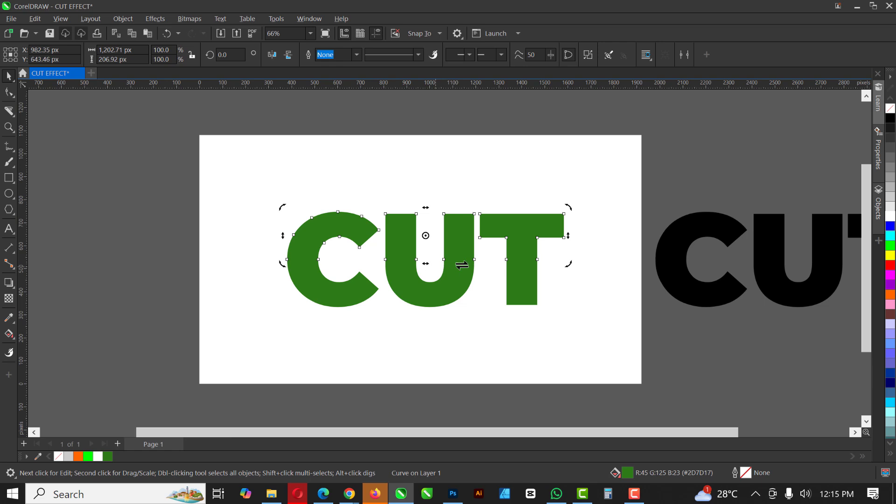
drag(461, 265, 435, 287)
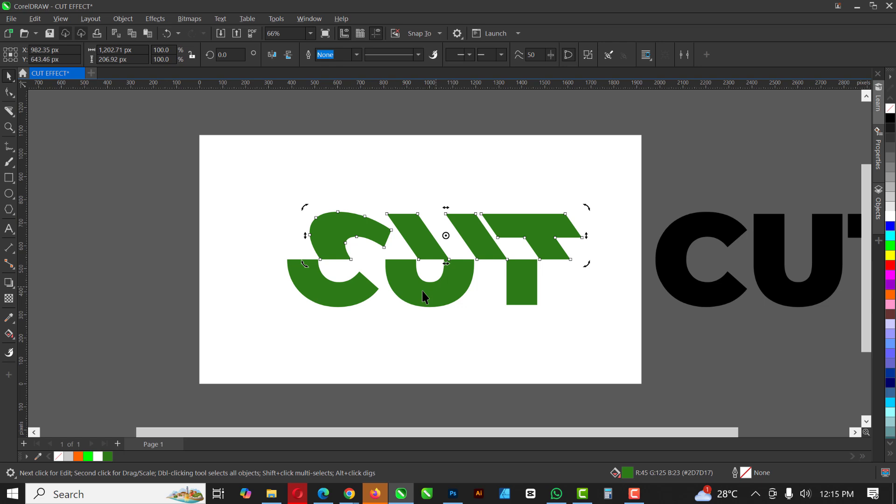
Step: Skew the bottom half of CUT in the opposite direction
click(410, 296)
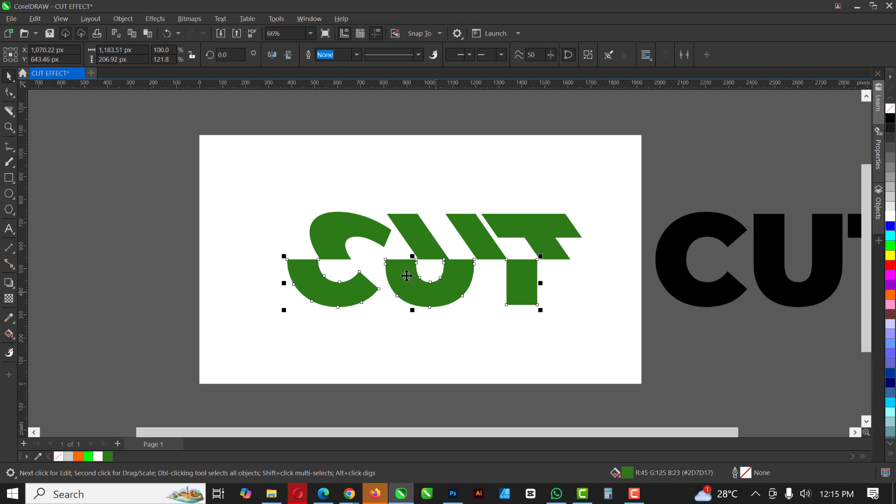
click(407, 276)
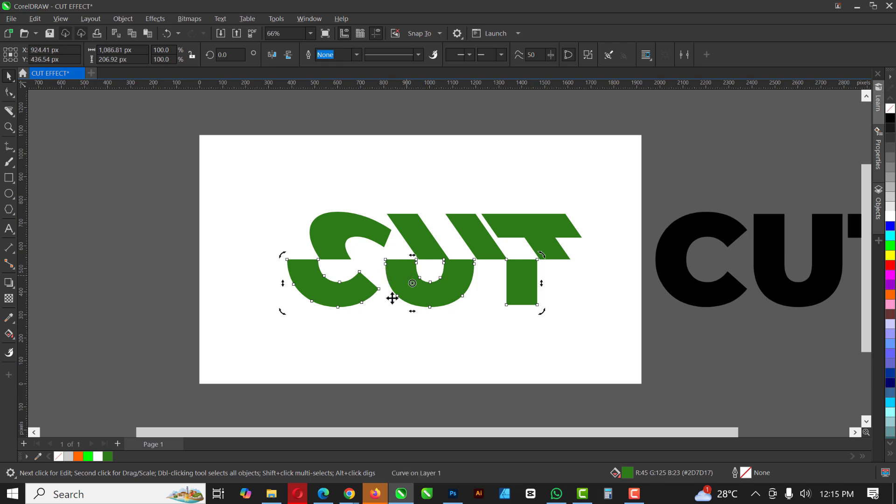
drag(412, 255, 449, 257)
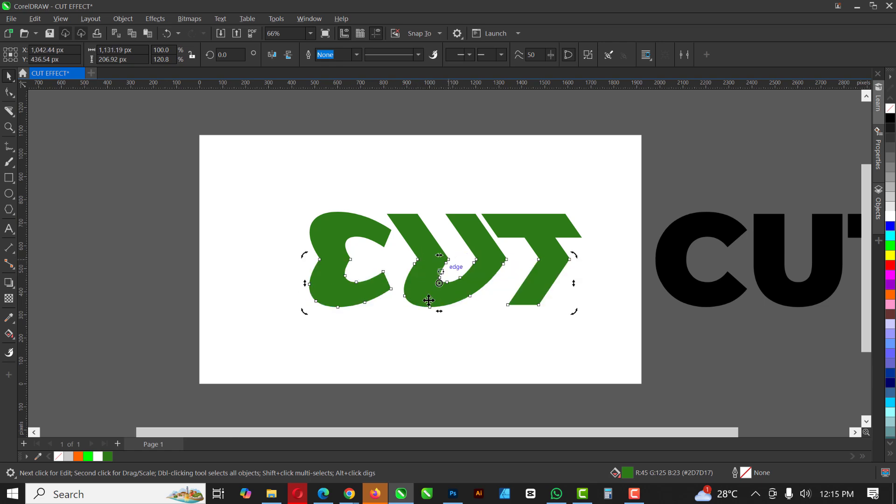
click(692, 296)
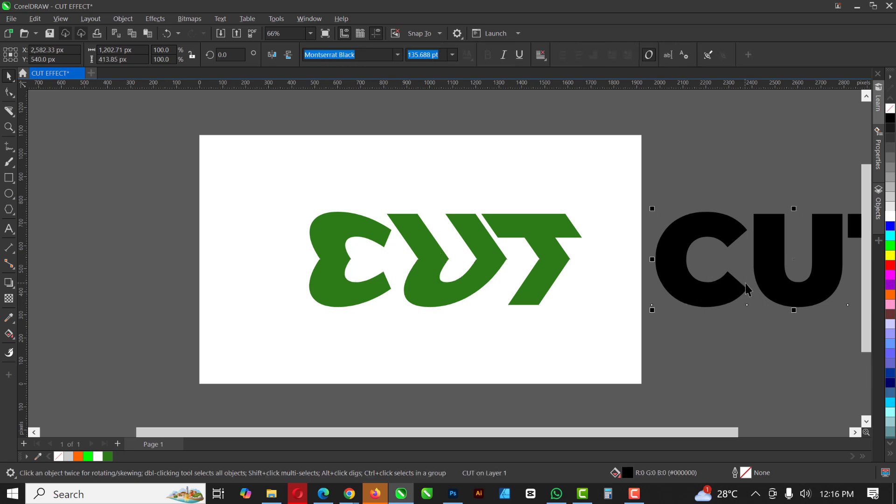
Step: Centre the black CUT on the page and skew the green upper half to the left
key(p)
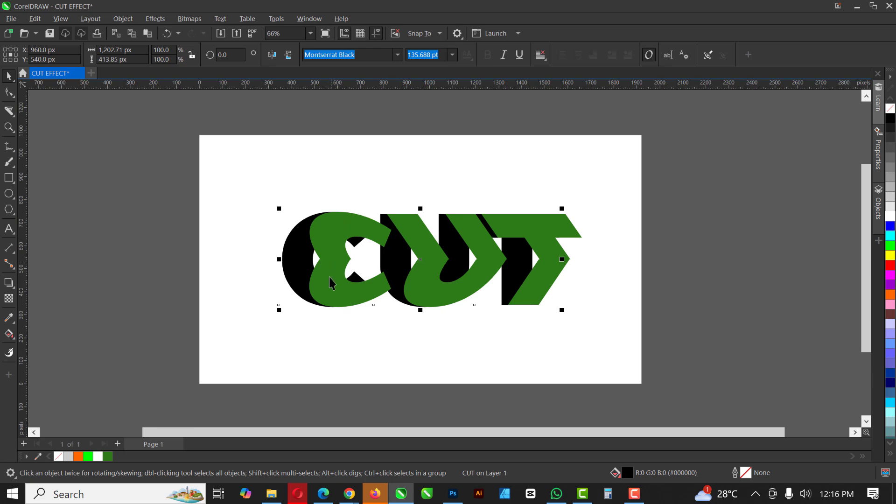
click(330, 234)
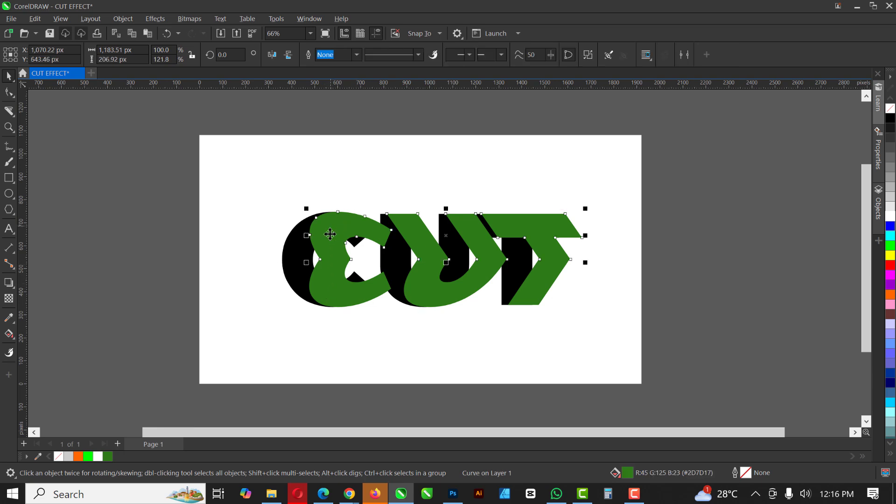
scroll(329, 234, up, 1)
scroll(350, 234, up, 1)
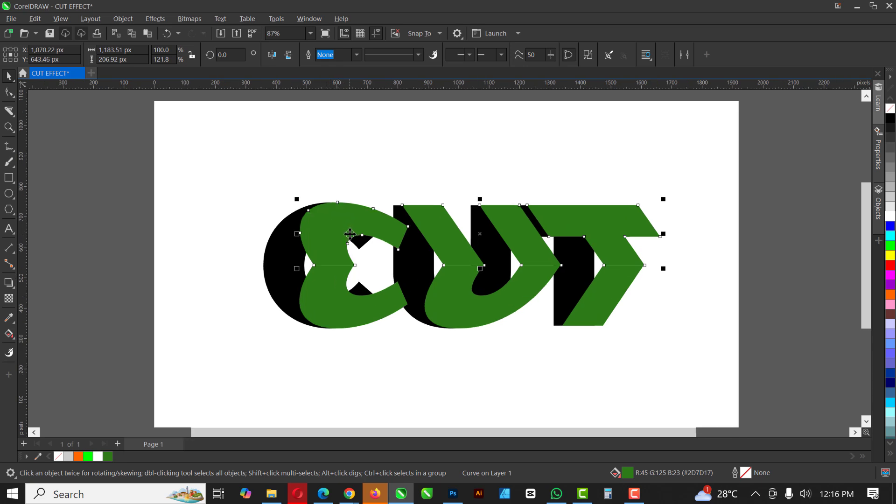
scroll(356, 225, up, 1)
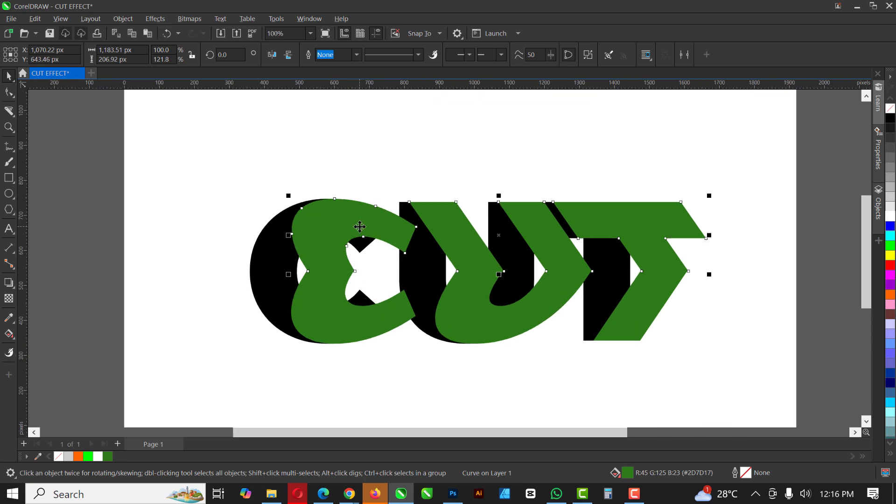
scroll(359, 223, up, 1)
click(359, 223)
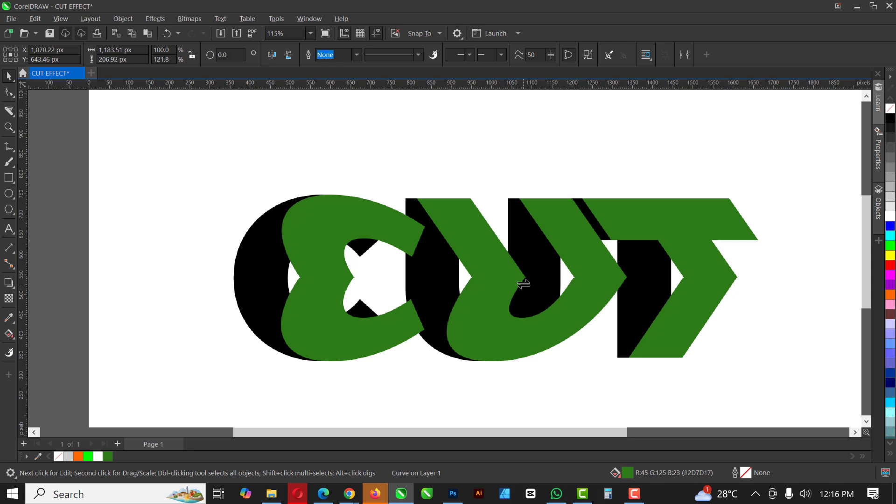
drag(521, 284, 505, 284)
Step: Skew the lower green half so it lines up with the upper half
click(477, 329)
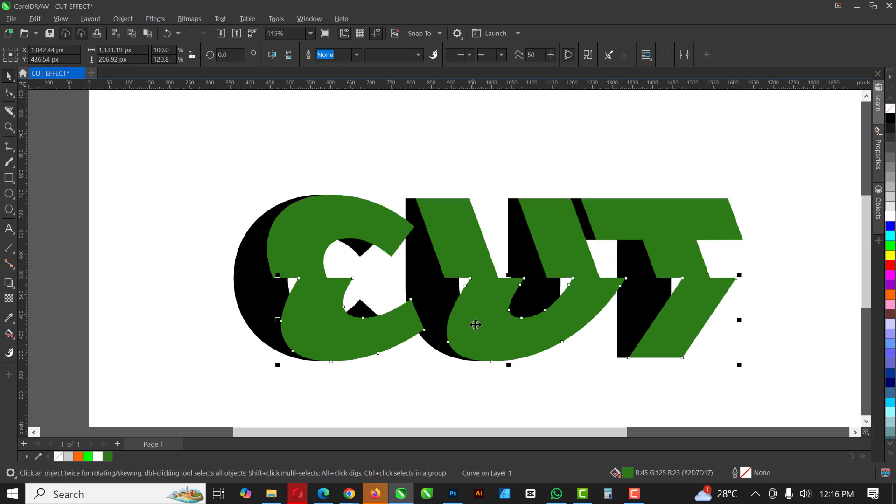
click(495, 299)
drag(510, 274, 478, 276)
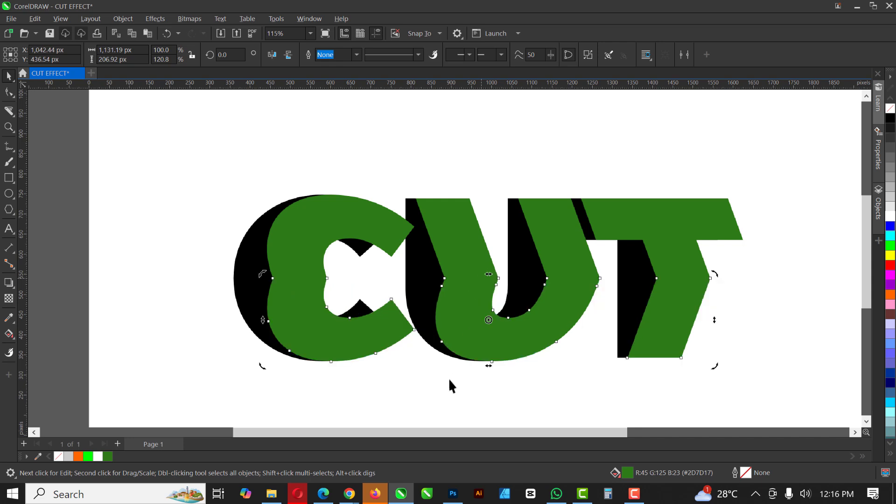
scroll(378, 249, down, 1)
click(442, 220)
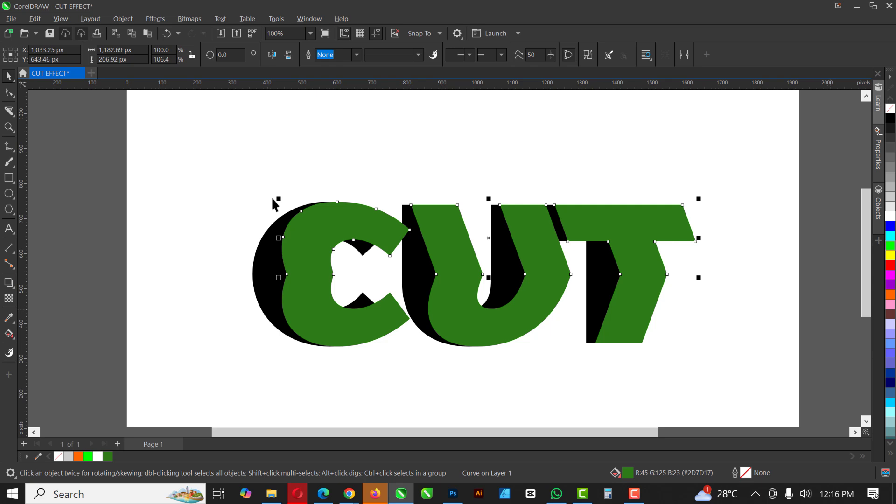
Step: Fill CUT's upper half with brighter green and tint the black backing CUT very dark green
click(891, 250)
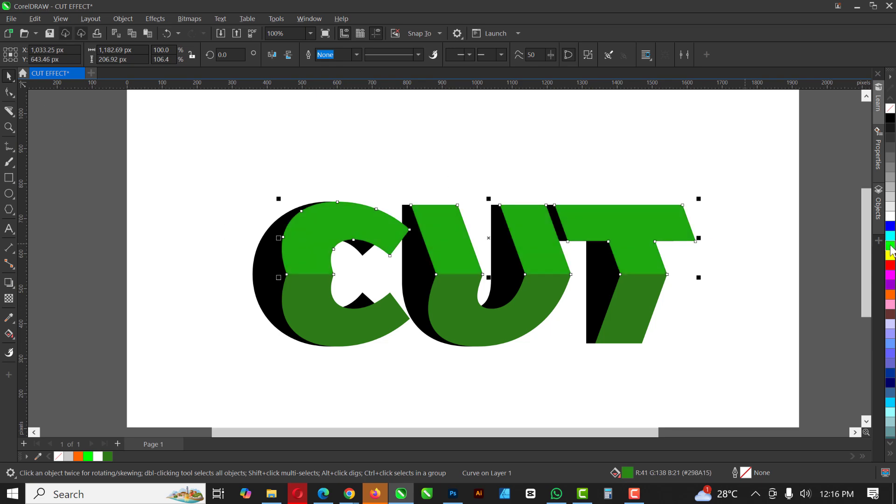
click(266, 269)
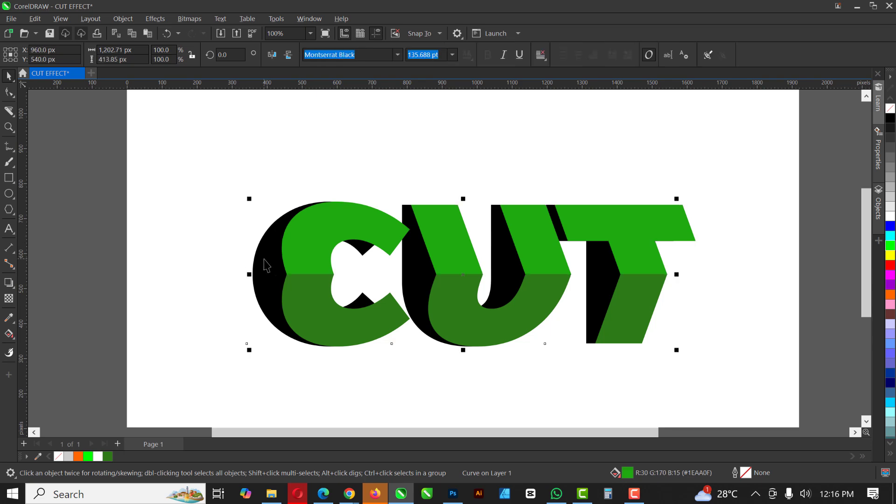
ctrl+click(891, 250)
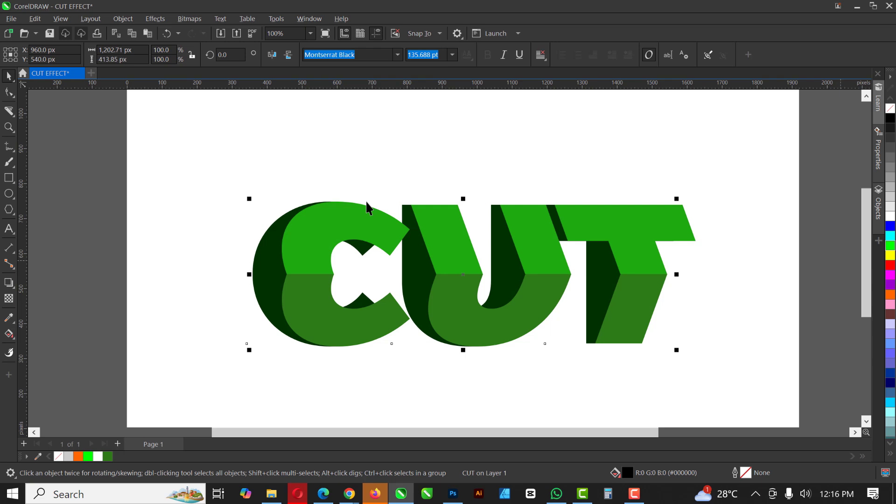
scroll(364, 205, down, 1)
scroll(387, 231, down, 1)
click(483, 166)
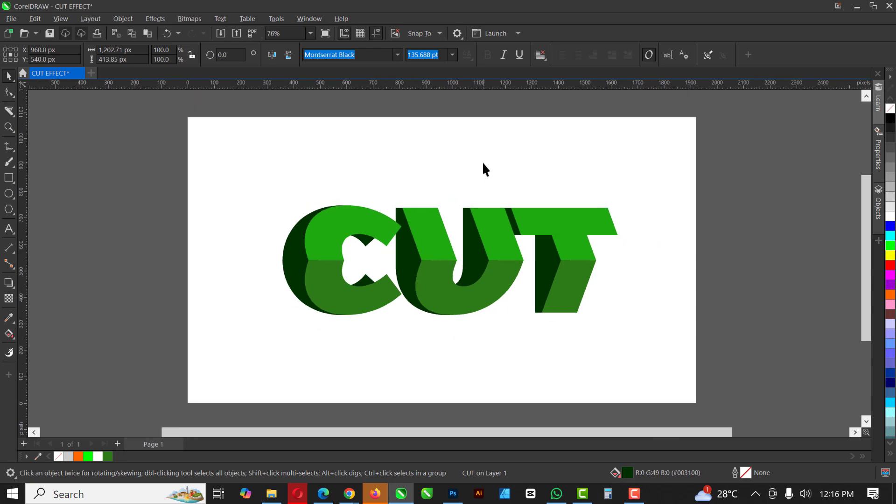
Step: Fill the page background rectangle with the green sampled from the letter C
click(471, 153)
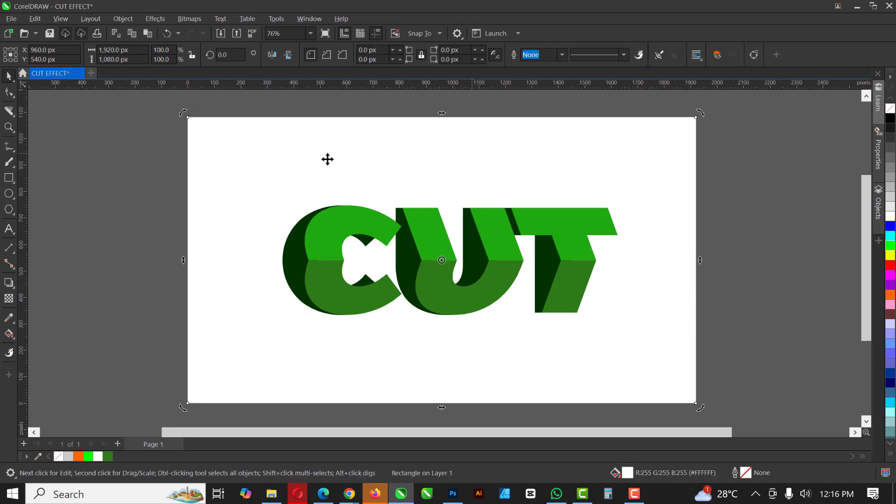
click(9, 319)
click(374, 215)
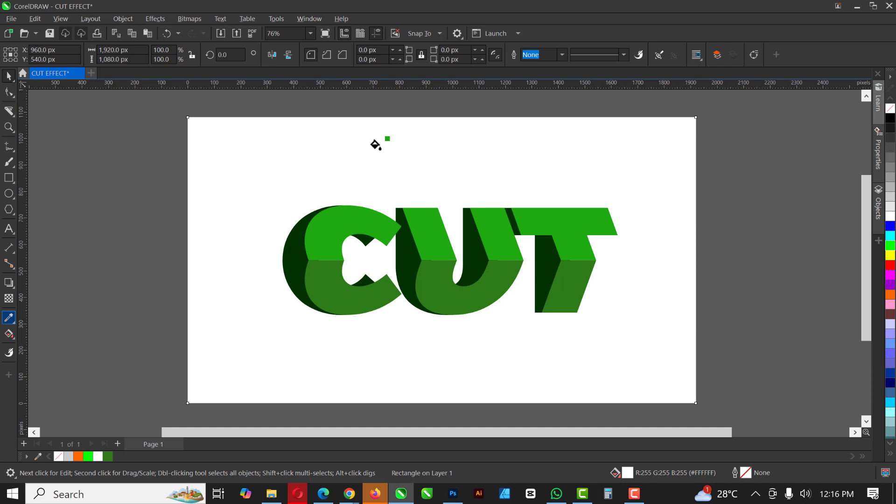
click(299, 130)
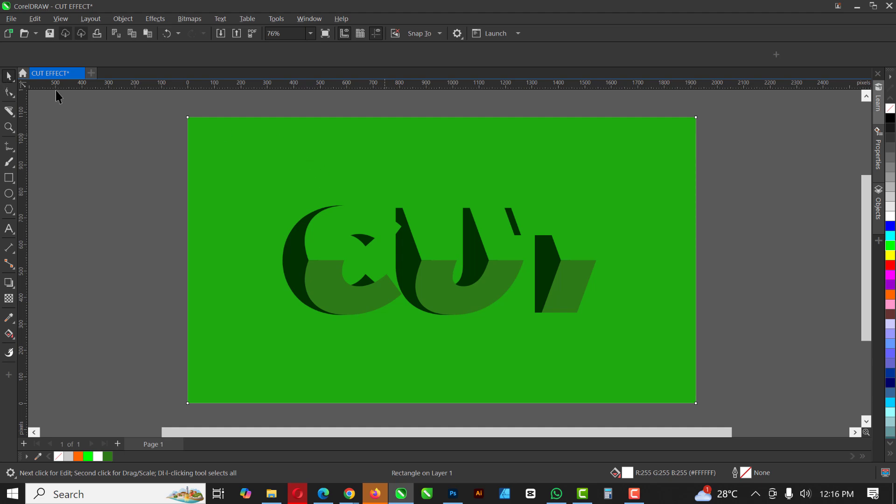
click(312, 148)
click(462, 178)
key(i)
key(space)
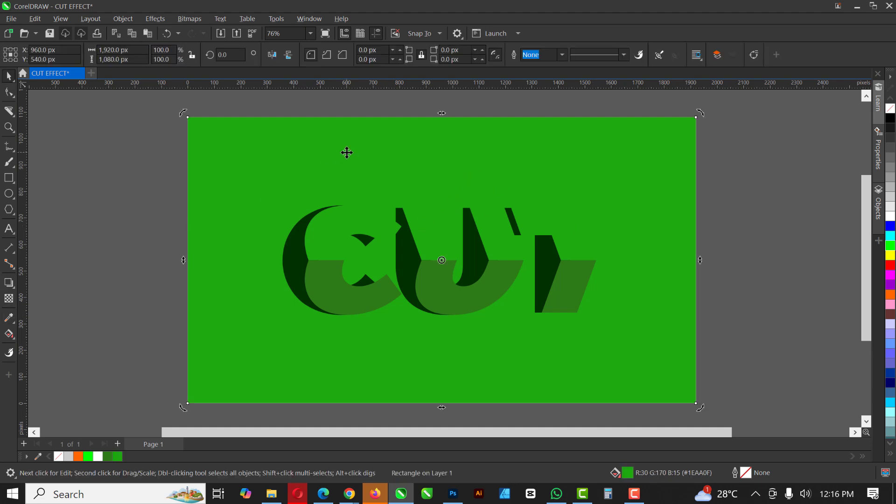
key(g)
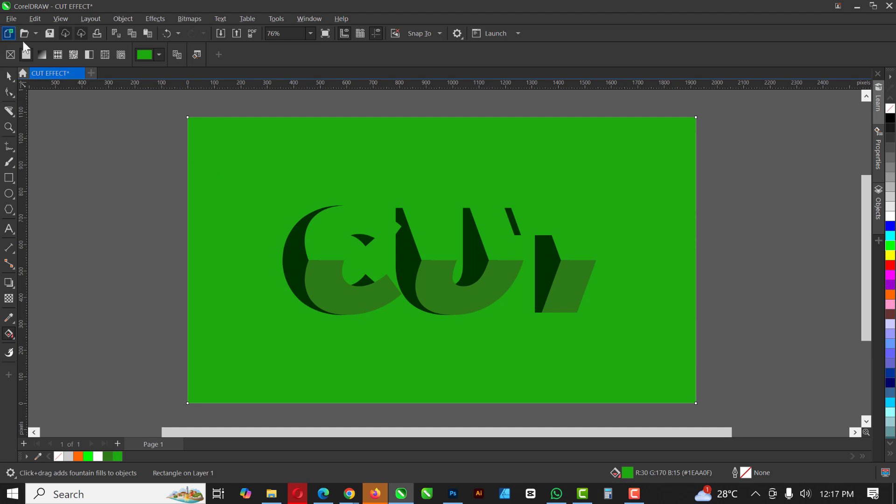
Step: Give the background a vertical fountain fill, white at the top fading to green below the page
click(43, 55)
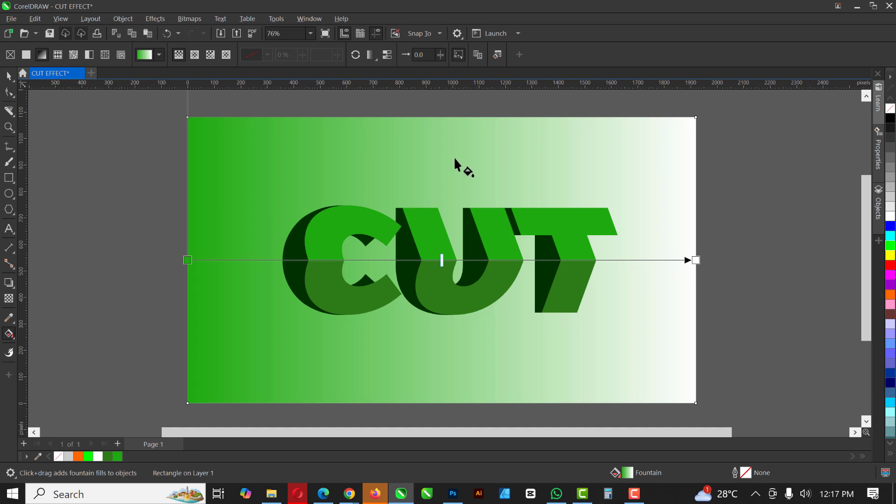
drag(446, 126, 446, 357)
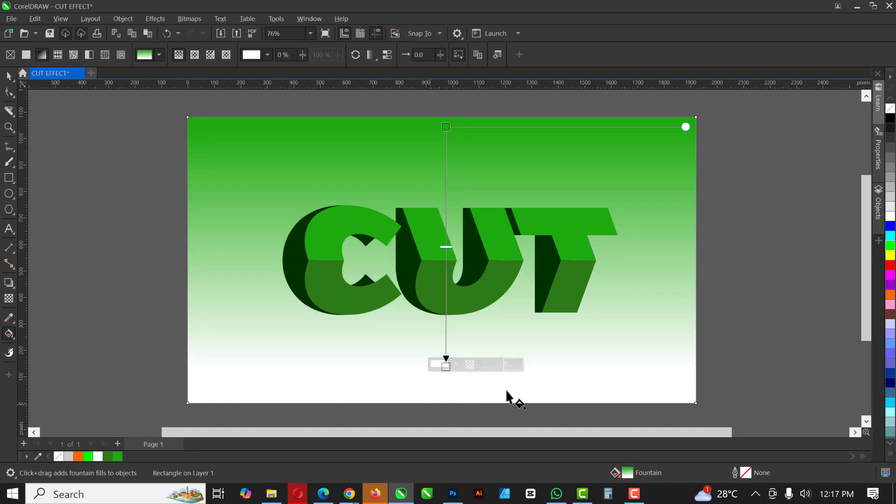
drag(551, 399, 551, 124)
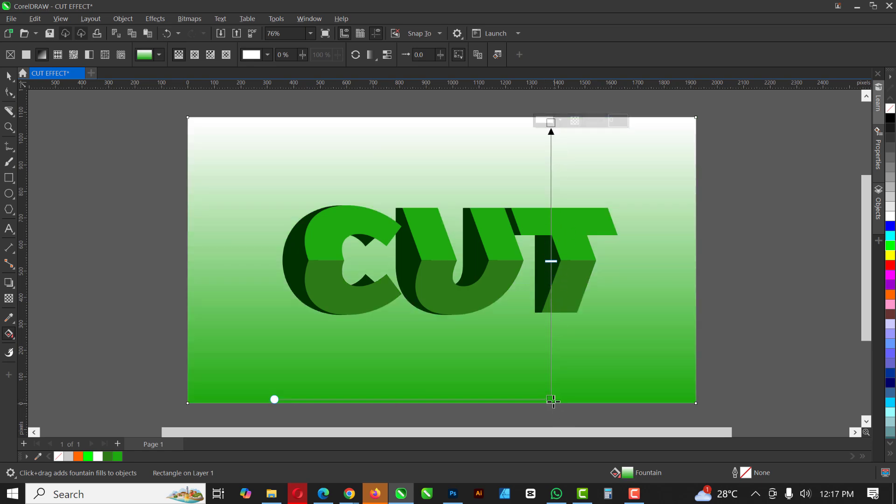
drag(551, 399, 551, 444)
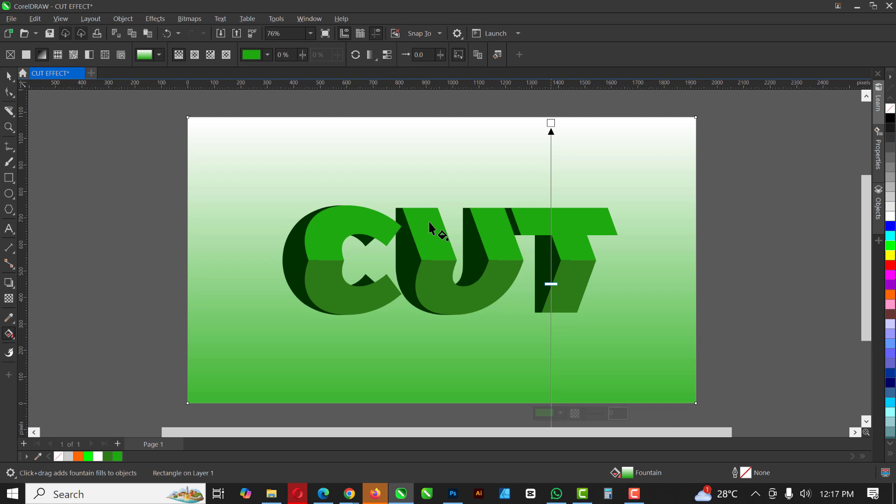
scroll(400, 174, down, 1)
scroll(395, 162, down, 1)
scroll(394, 162, down, 1)
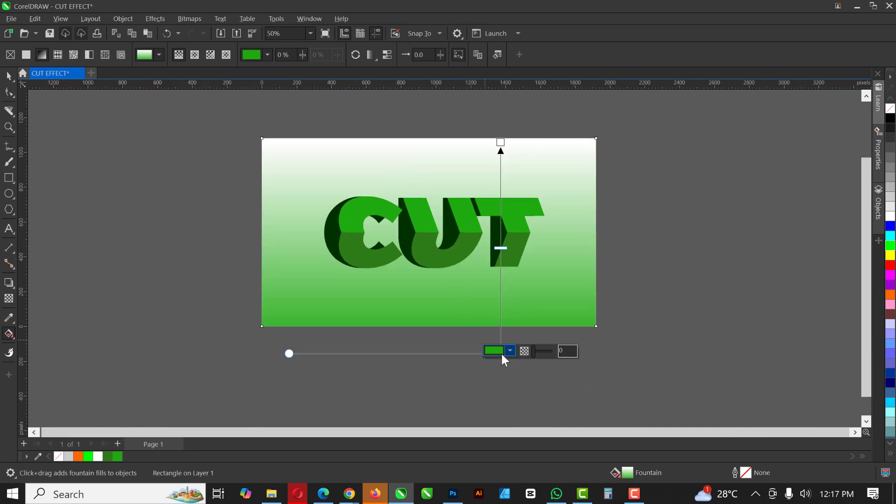
drag(500, 353, 500, 414)
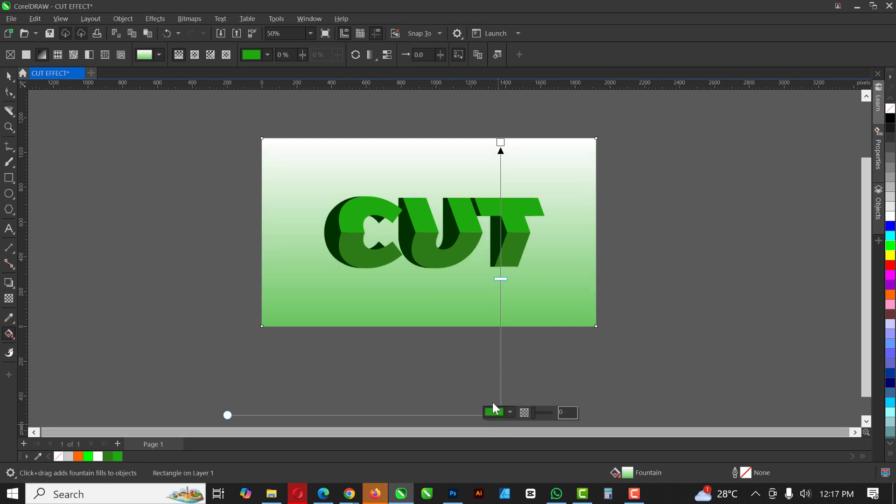
key(space)
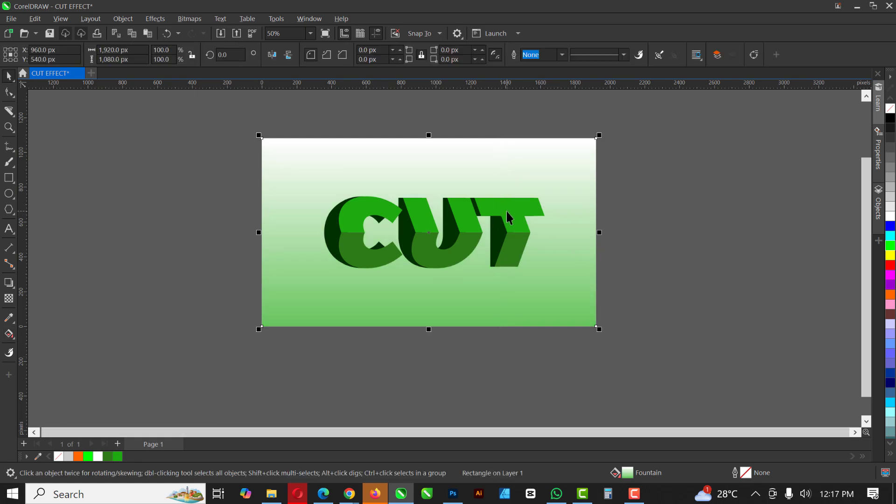
key(F4)
Step: Add a fountain fill running straight down the top CUT slices
click(496, 238)
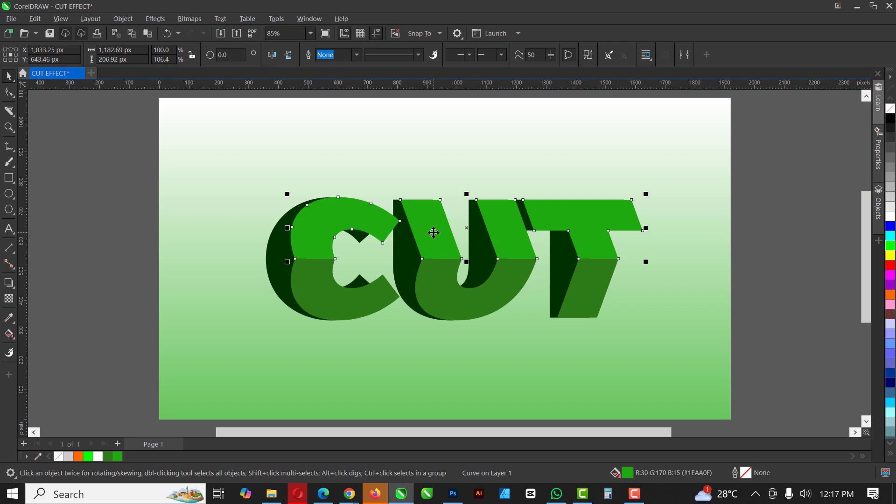
scroll(428, 237, up, 1)
drag(434, 234, 442, 179)
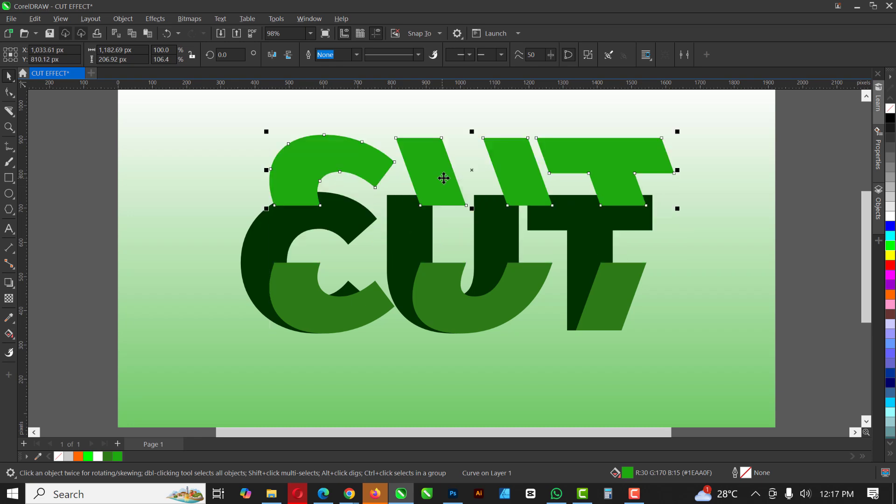
key(ctrl+z)
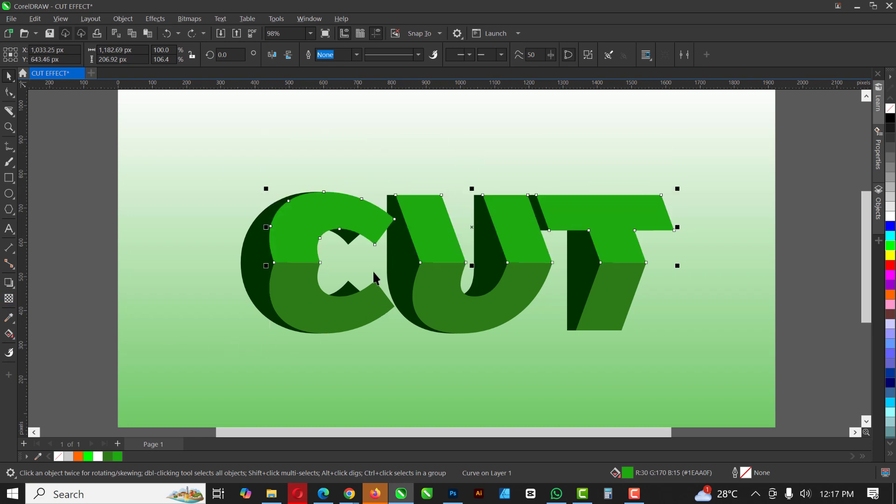
key(g)
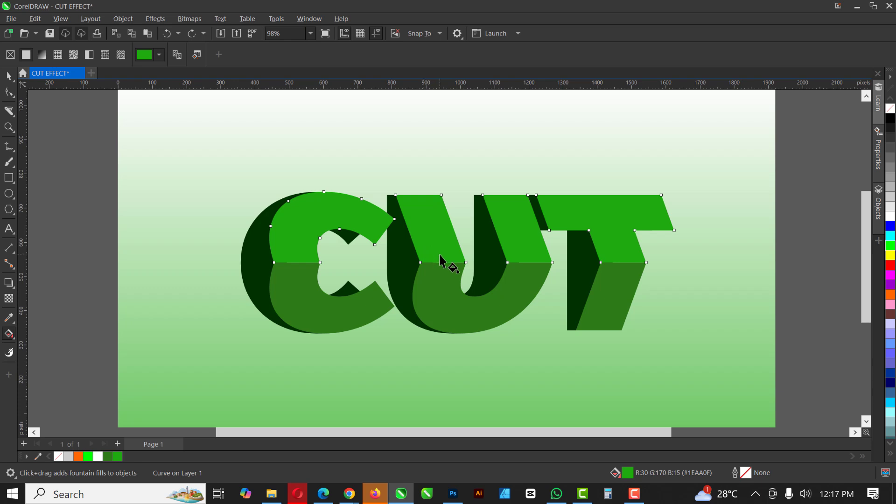
drag(447, 258, 435, 190)
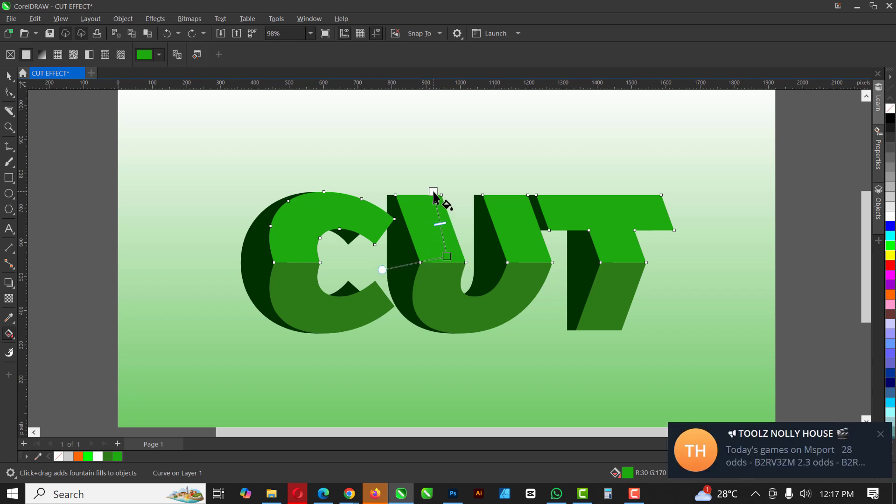
click(880, 433)
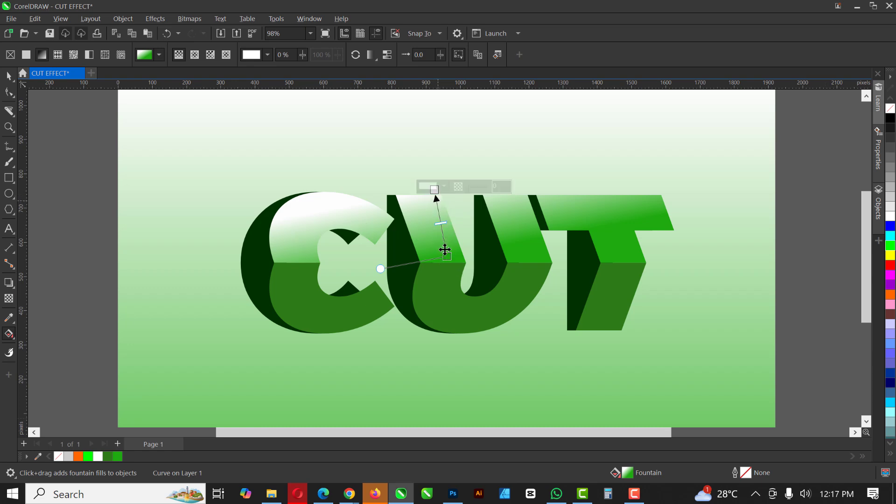
drag(447, 258, 435, 261)
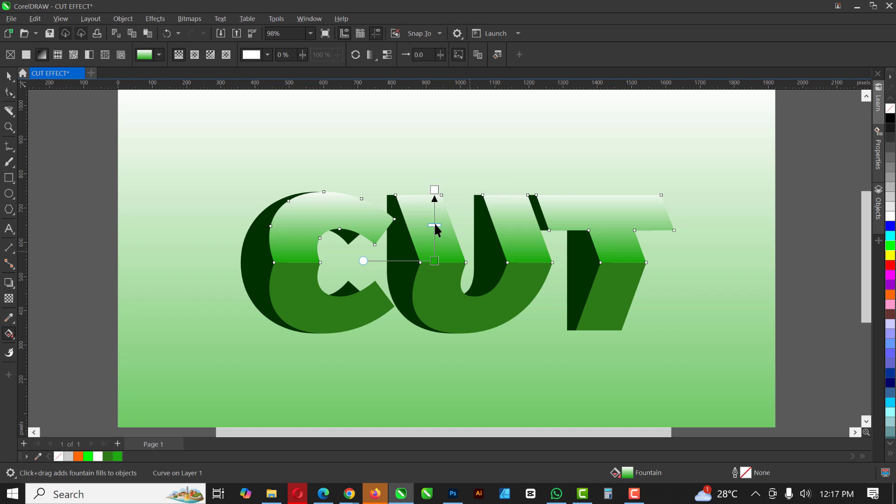
click(434, 210)
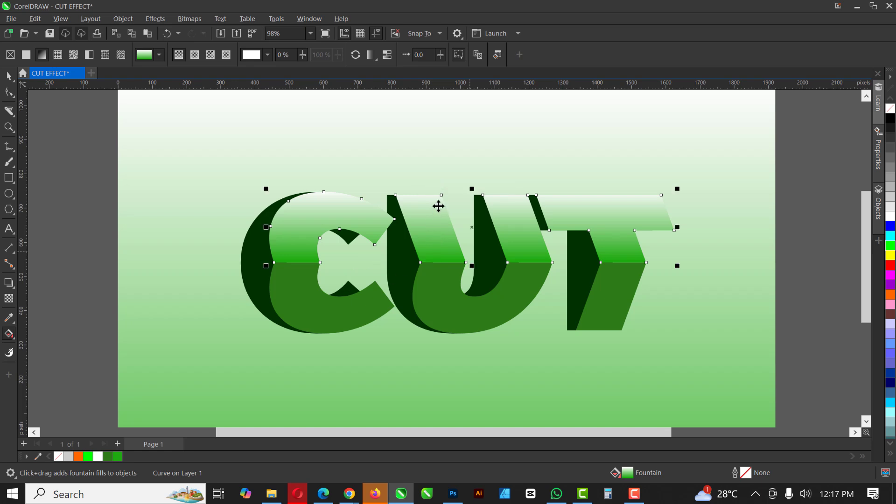
Step: Nudge the top slices down slightly and fine-tune the gradient's white end position
key(space)
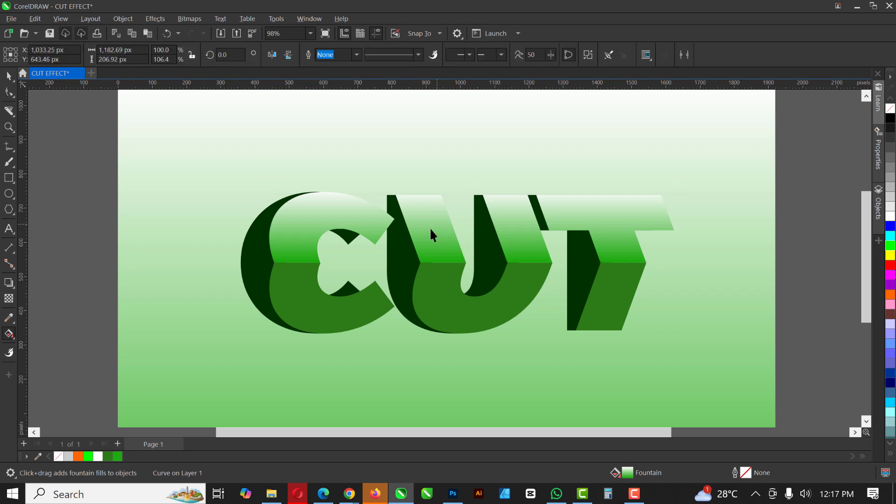
click(432, 231)
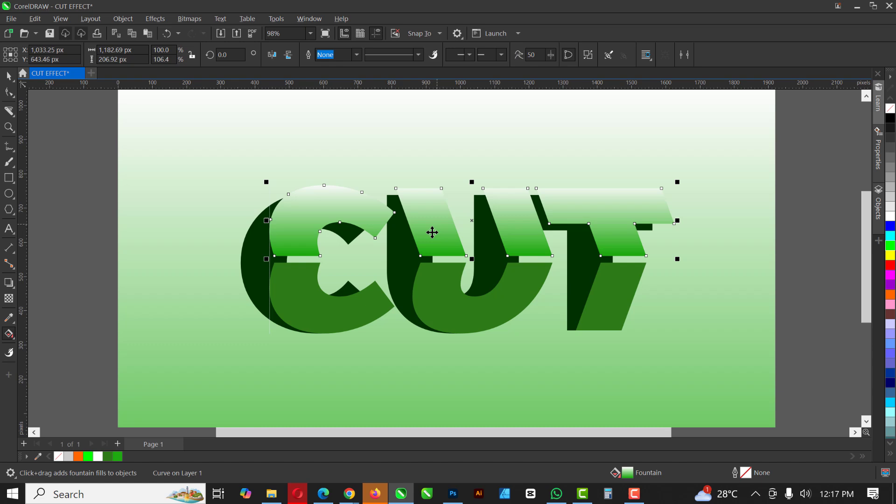
click(433, 232)
click(434, 231)
click(435, 230)
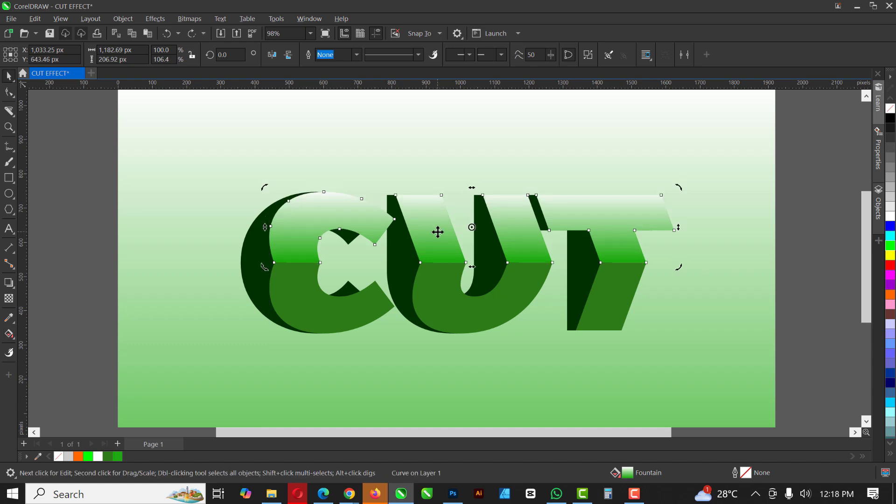
key(g)
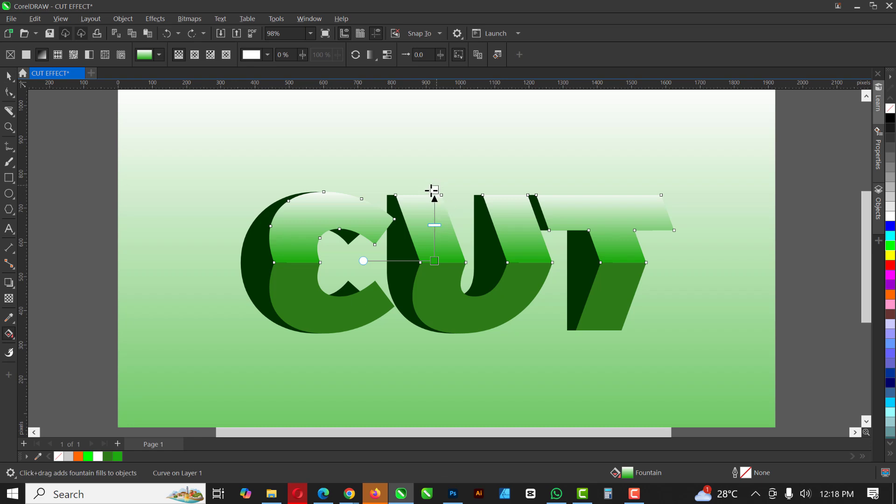
drag(432, 189, 434, 168)
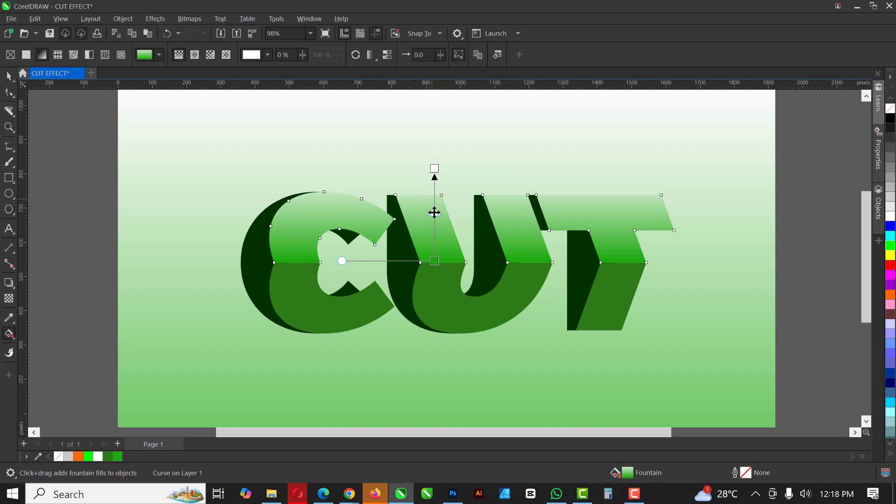
drag(435, 170, 430, 190)
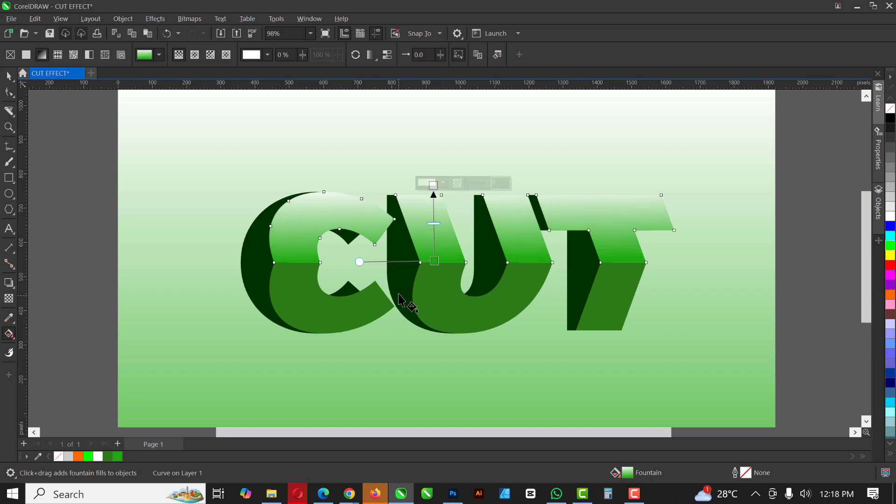
scroll(429, 204, down, 1)
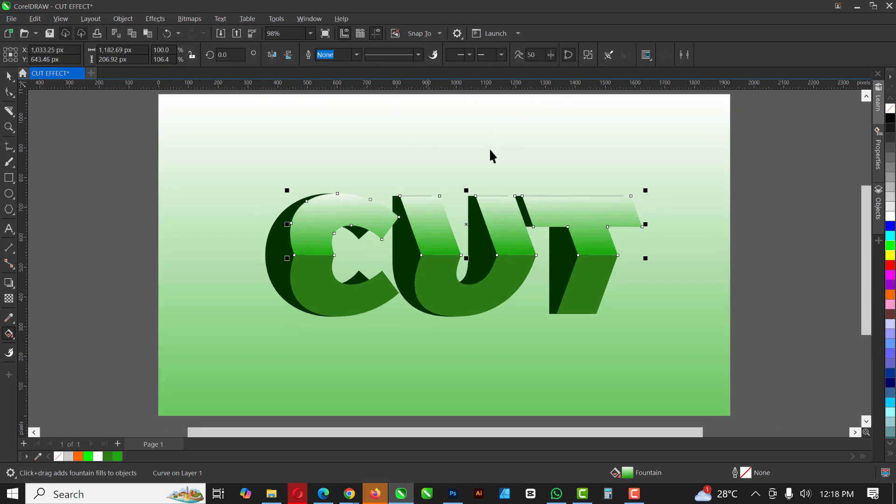
scroll(489, 152, down, 1)
scroll(485, 154, down, 1)
scroll(471, 189, up, 1)
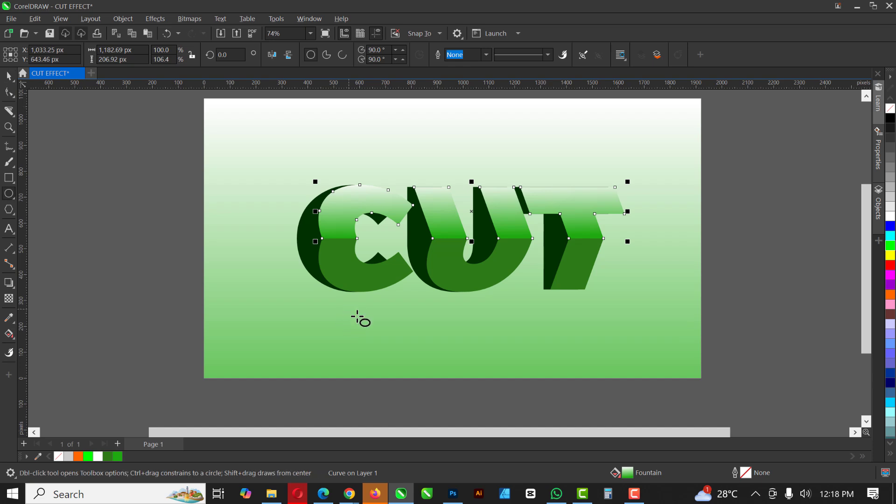
Step: Draw a wide flat ellipse below CUT, remove its outline and fill it dark green
drag(351, 313, 594, 339)
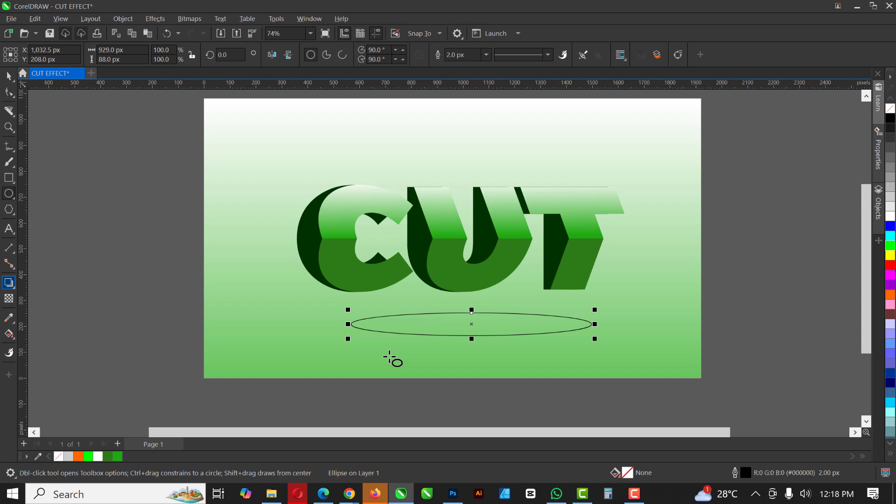
click(891, 119)
right_click(891, 109)
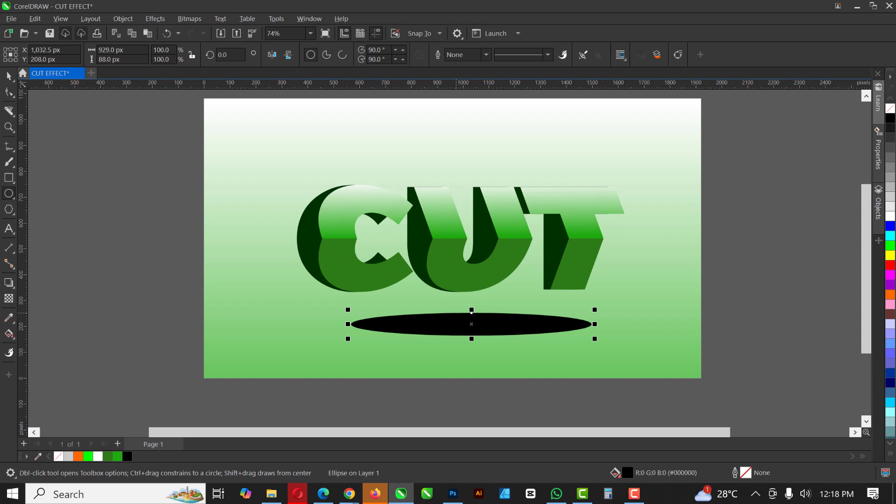
key(space)
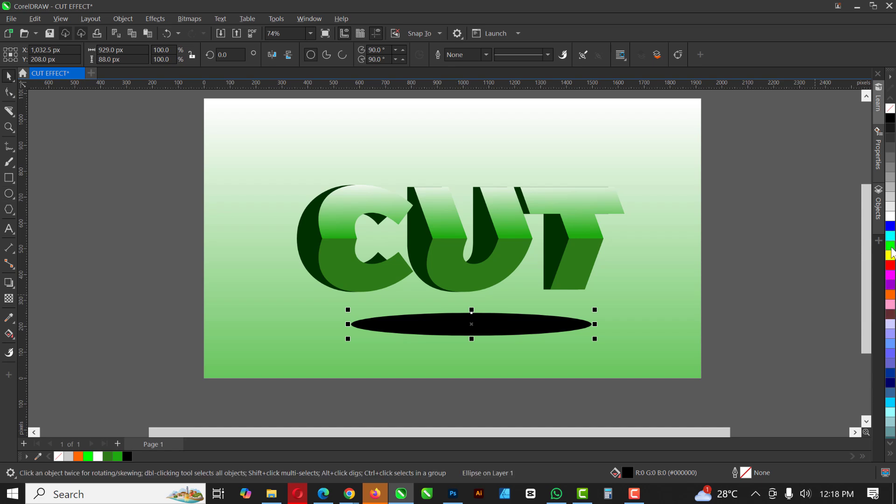
ctrl+click(891, 249)
ctrl+click(891, 248)
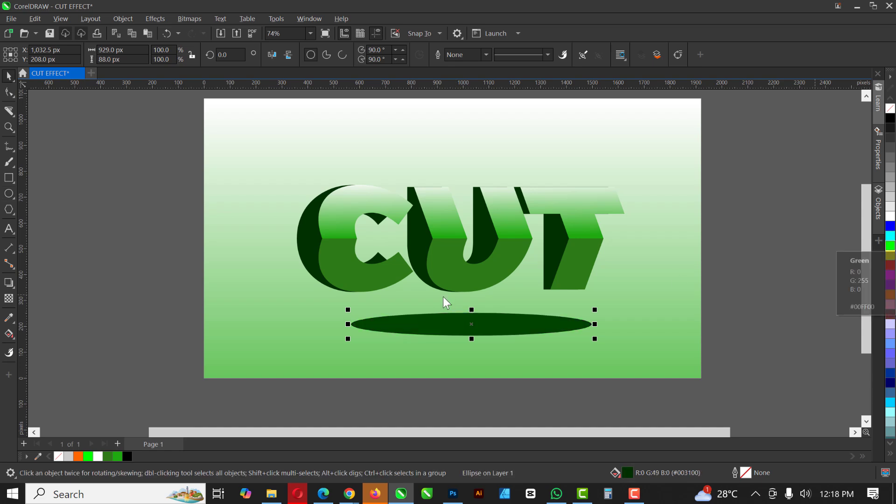
click(9, 298)
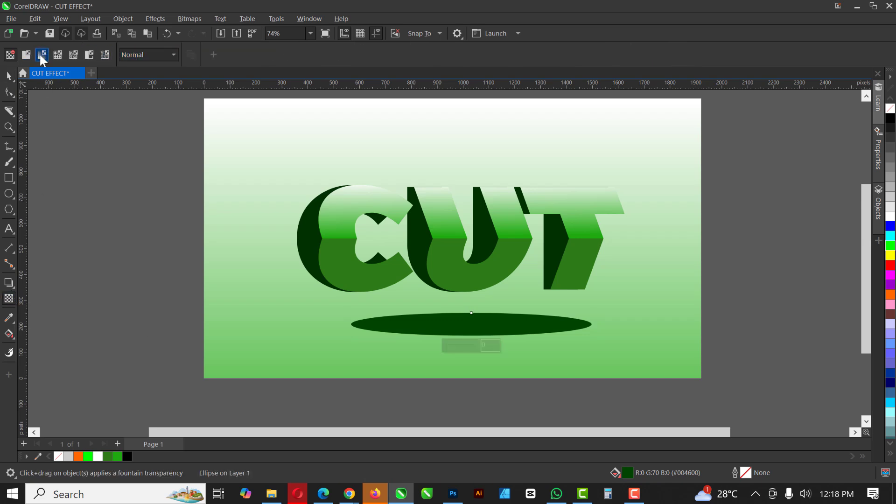
Step: Give the ellipse an elliptical fountain transparency fading out from its centre
click(42, 55)
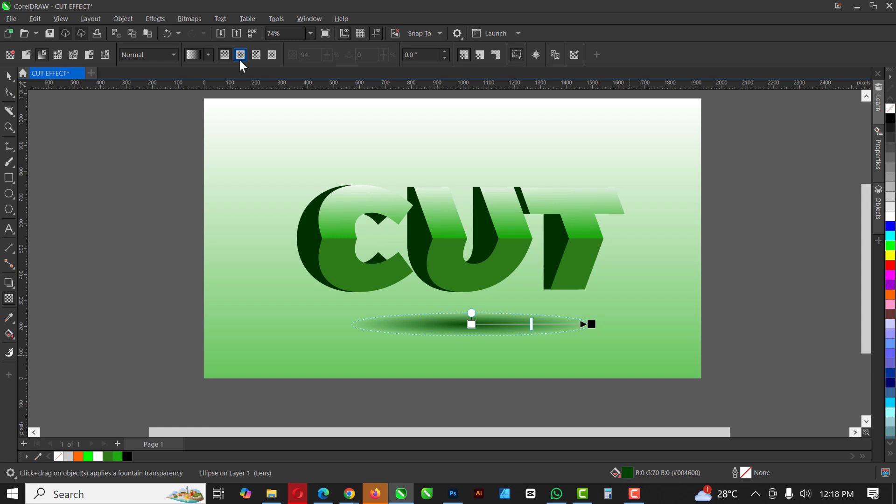
click(223, 59)
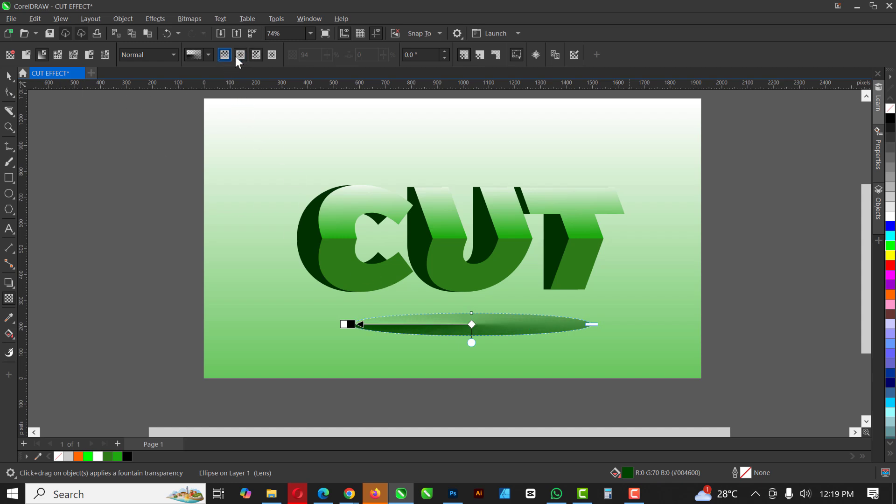
click(239, 56)
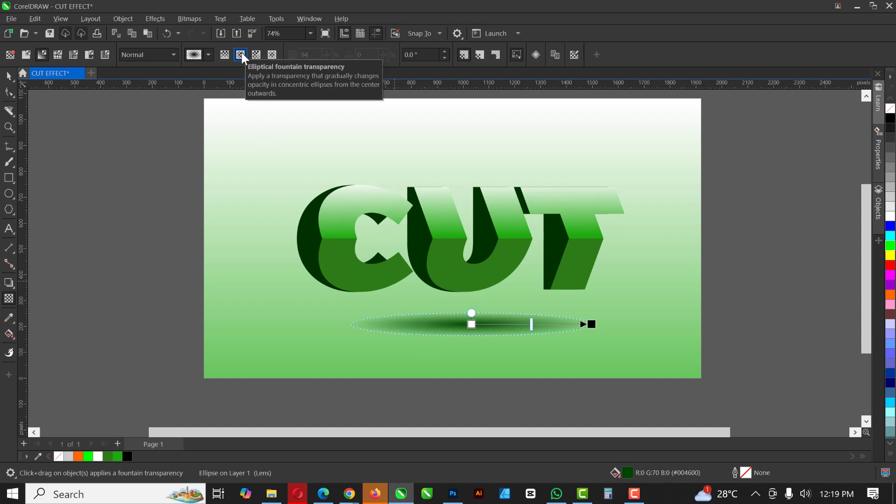
click(8, 77)
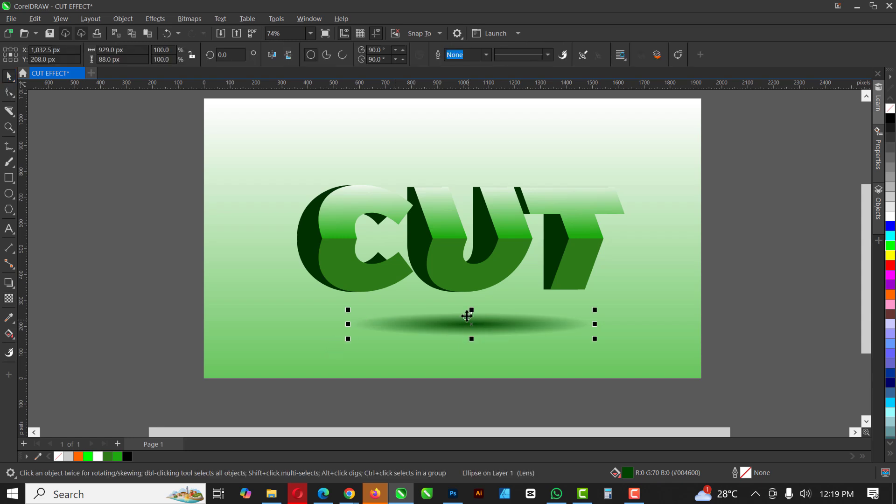
Step: Convert the shadow ellipse to a bitmap
click(188, 19)
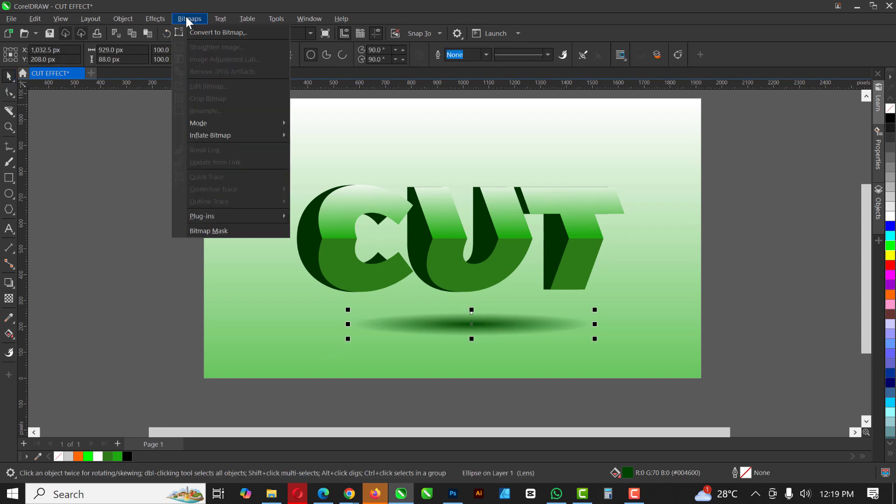
click(207, 33)
click(474, 315)
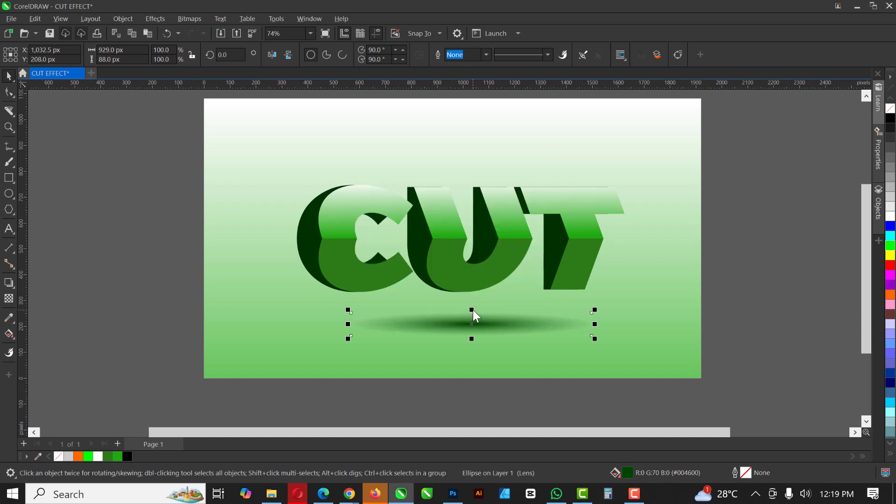
Step: Apply a Gaussian blur with an increased radius to the shadow bitmap
click(156, 20)
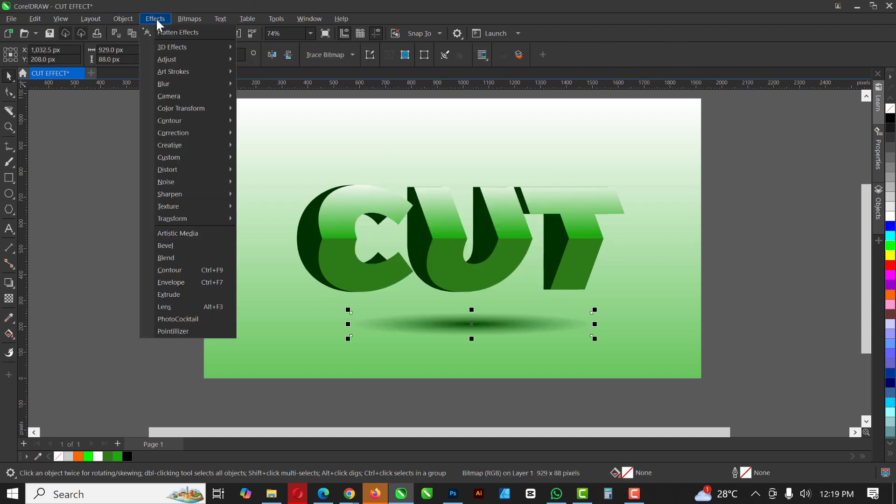
mouse_move(164, 84)
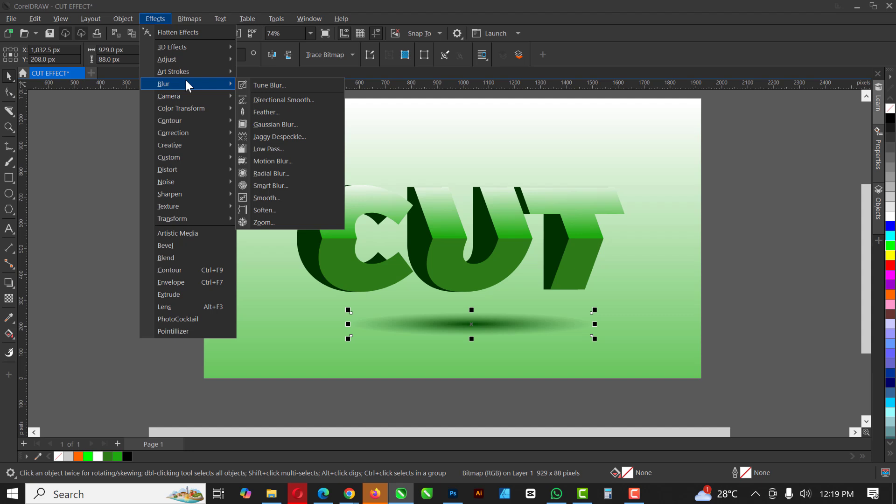
click(277, 124)
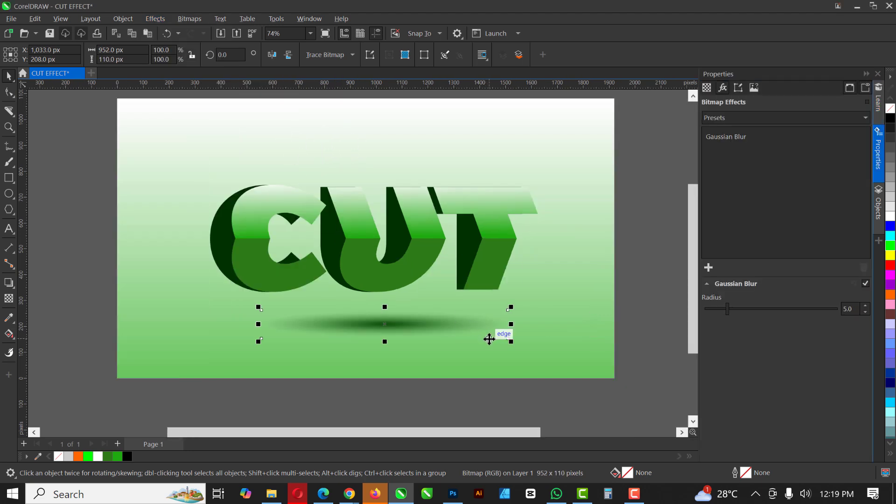
drag(740, 311, 757, 310)
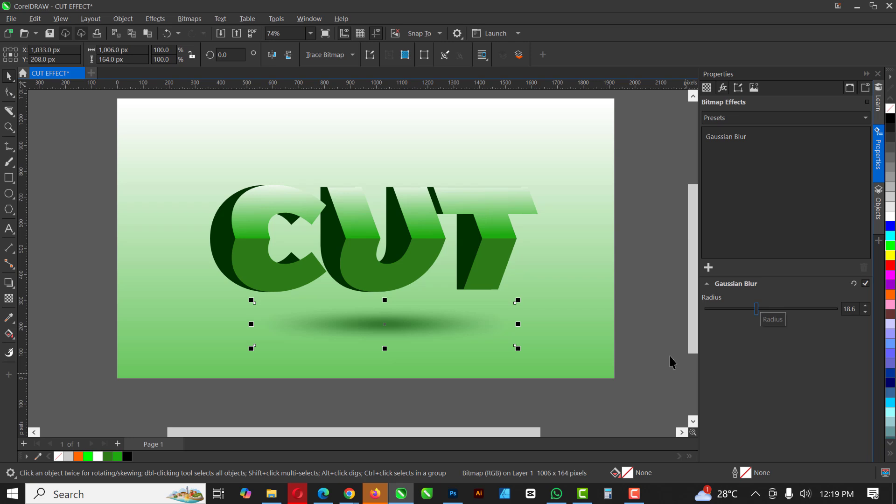
click(663, 235)
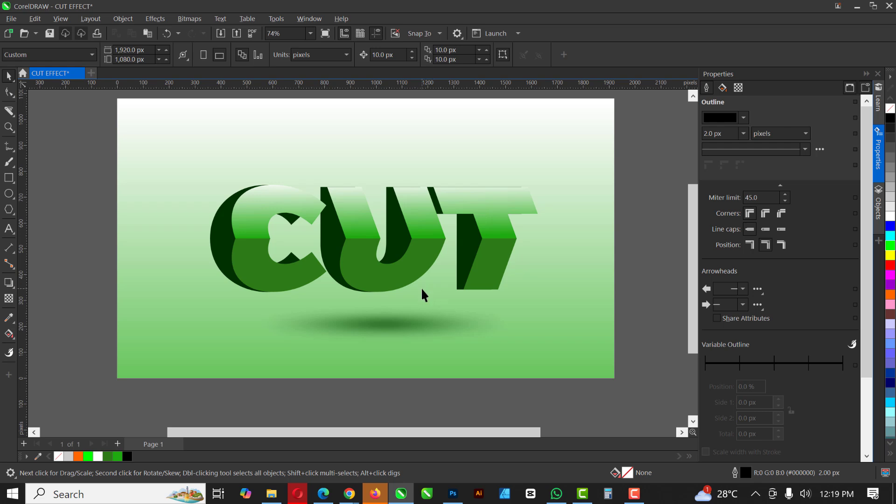
scroll(423, 289, up, 1)
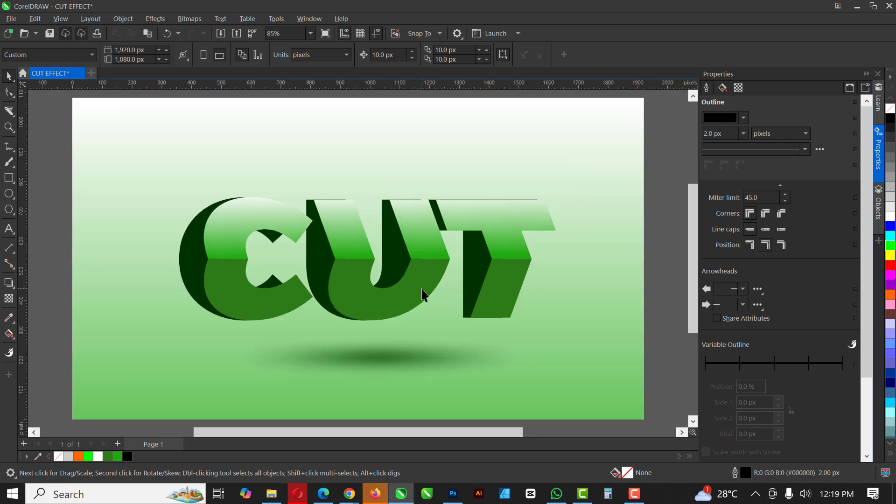
click(866, 74)
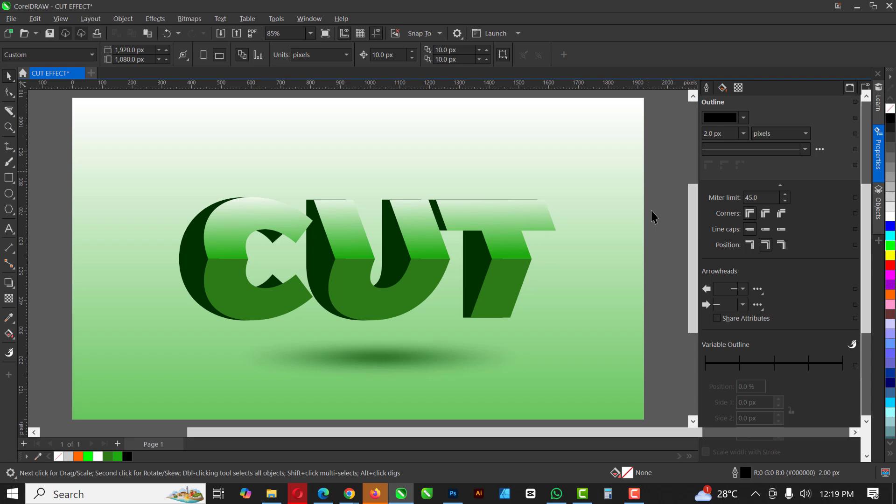
Step: Add the caption 'CUT TEXT EFFECT IN CORELDRAW' above CUT and shrink it to about half size
click(10, 229)
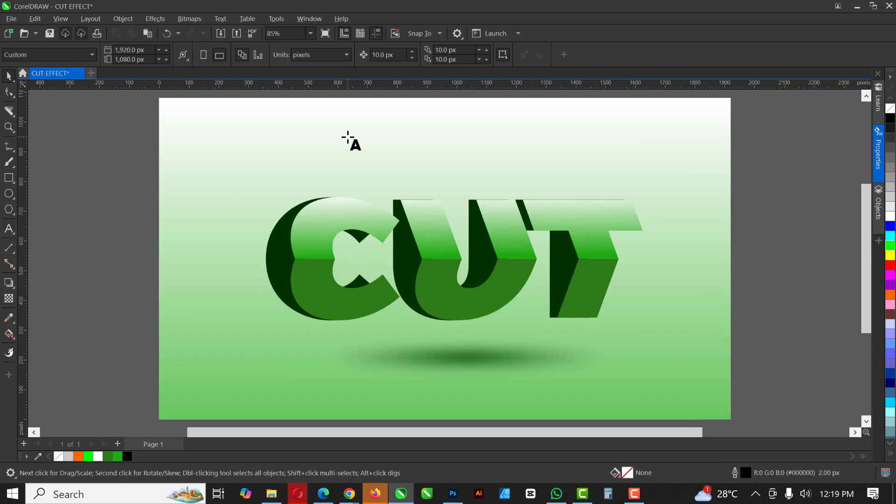
click(325, 156)
click(335, 223)
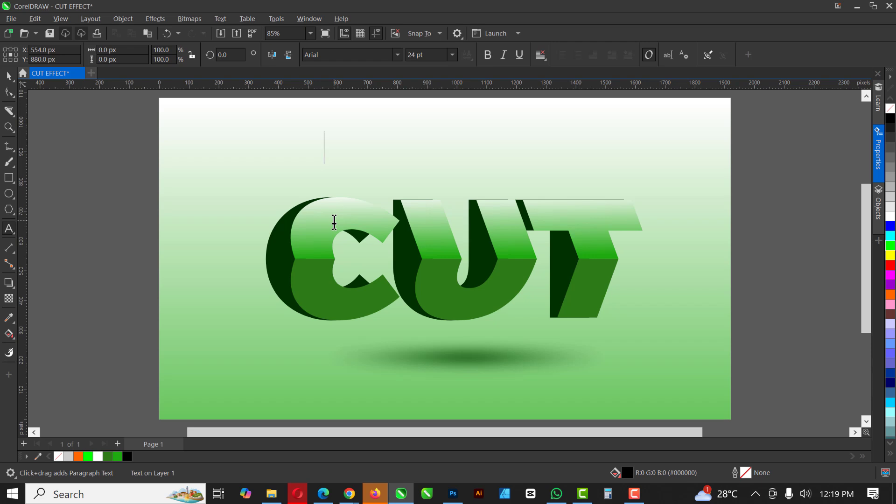
text(CUT )
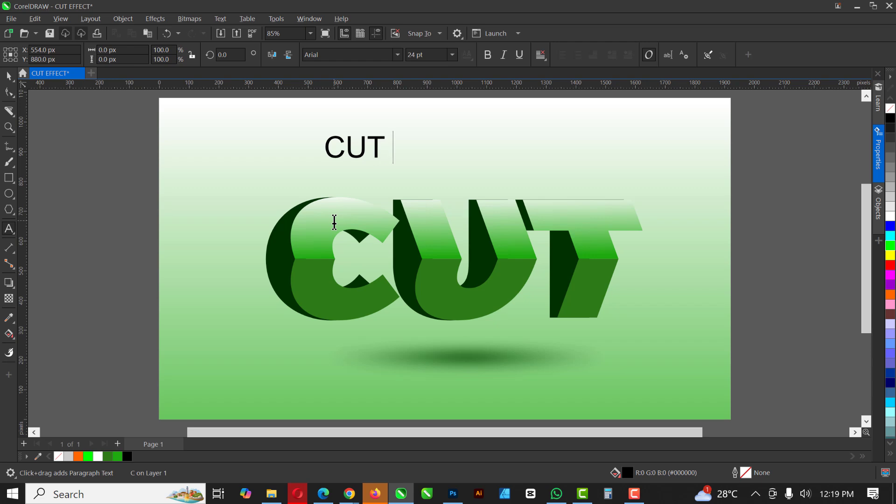
text(TEXT EFFE)
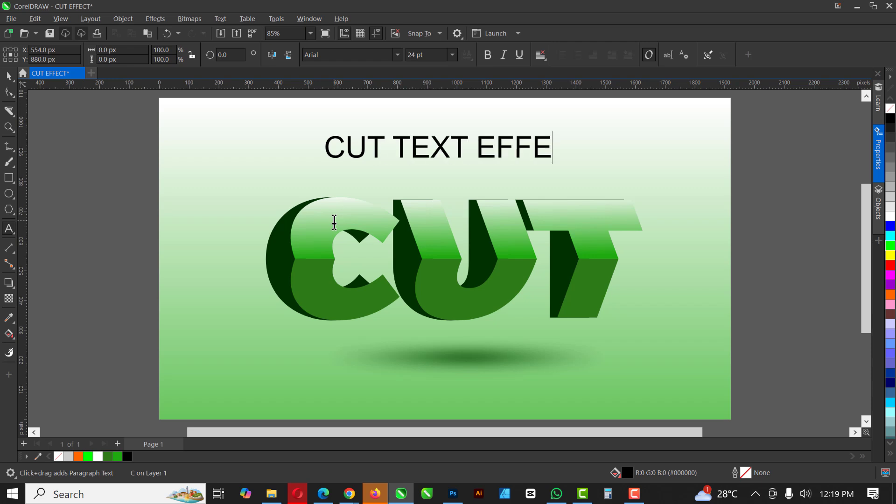
text(CT IN )
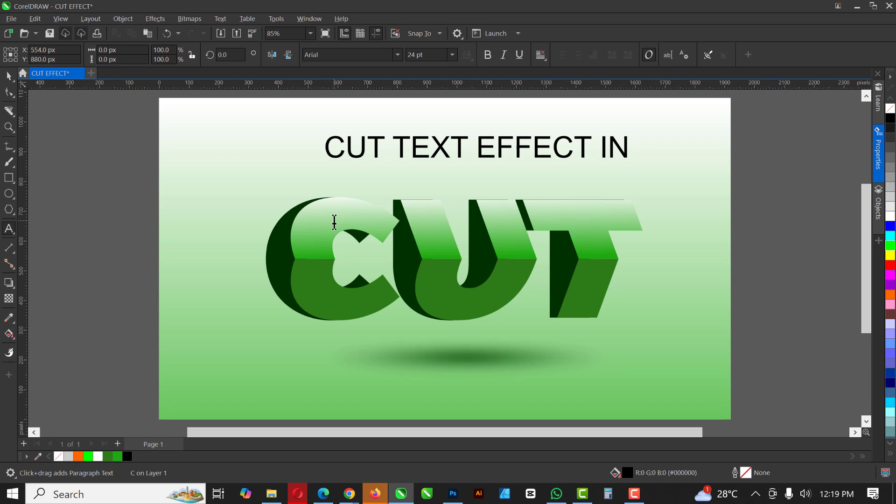
text(COREL)
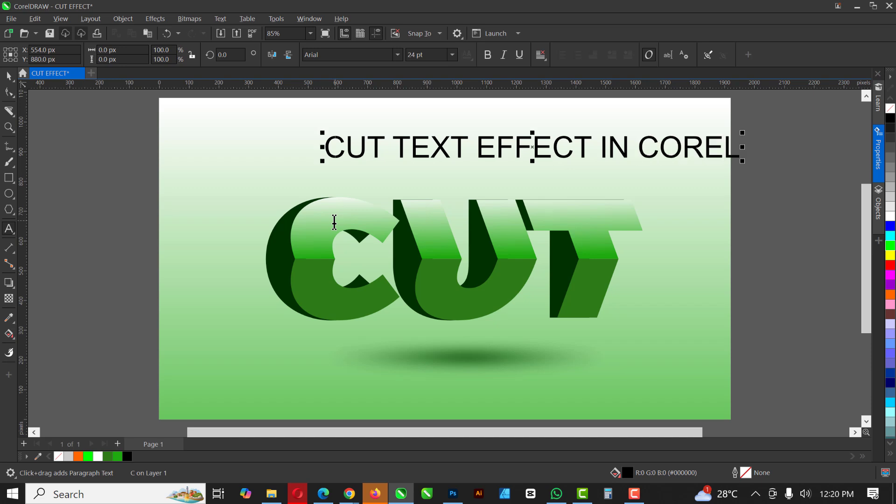
text(DRAW)
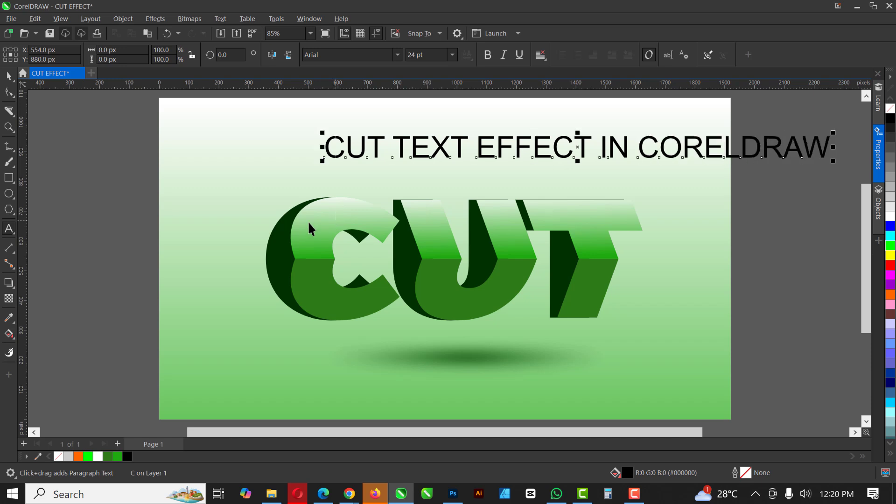
key(ctrl+space)
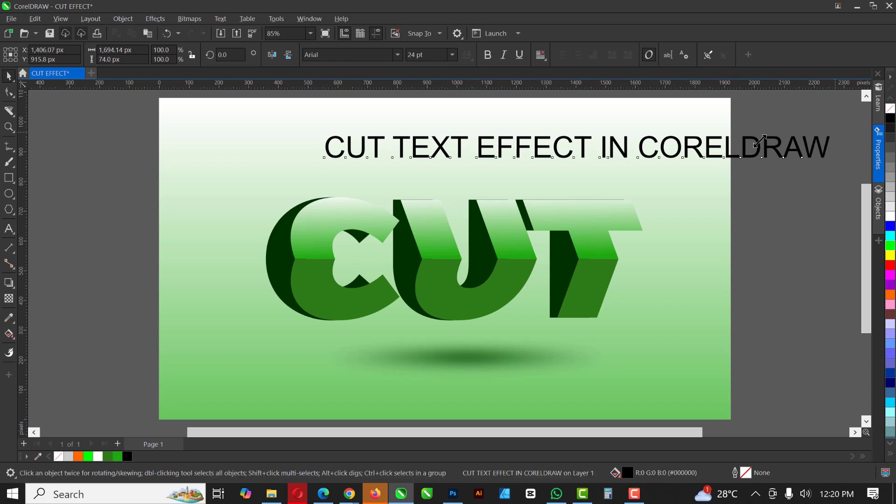
drag(764, 141, 522, 144)
Step: Make the caption bold Montserrat, centre it above CUT and colour it dark green
click(396, 55)
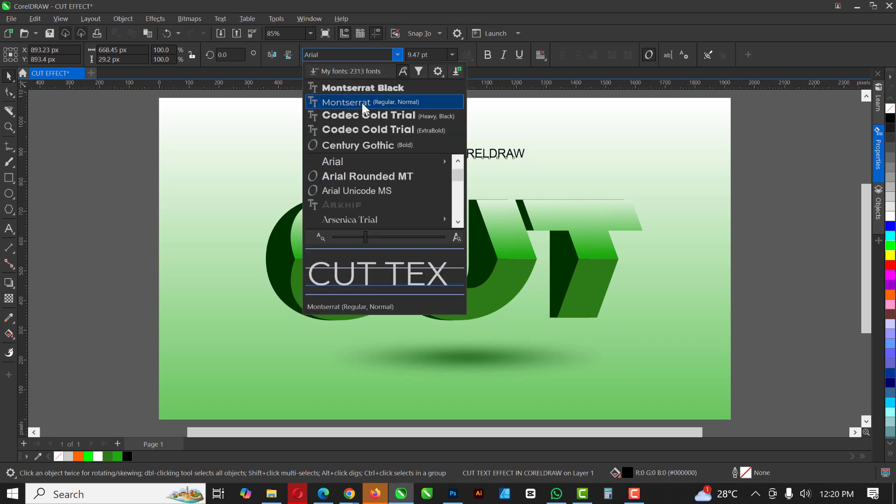
click(361, 102)
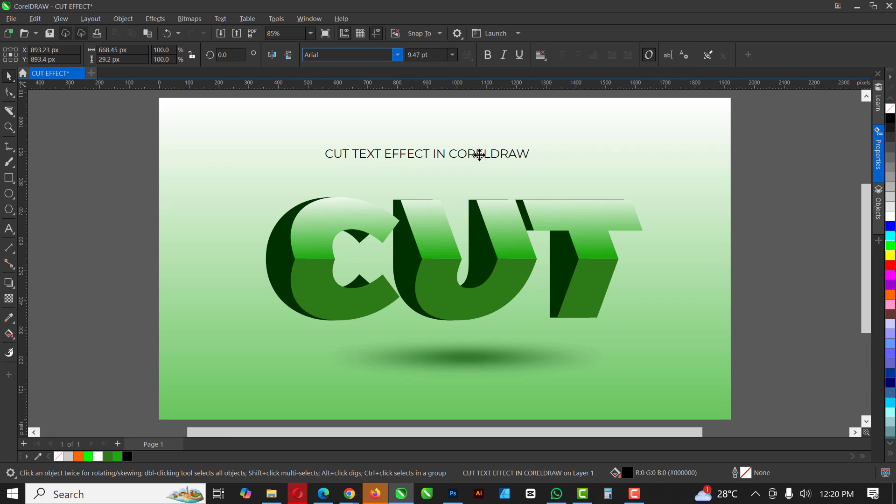
click(478, 149)
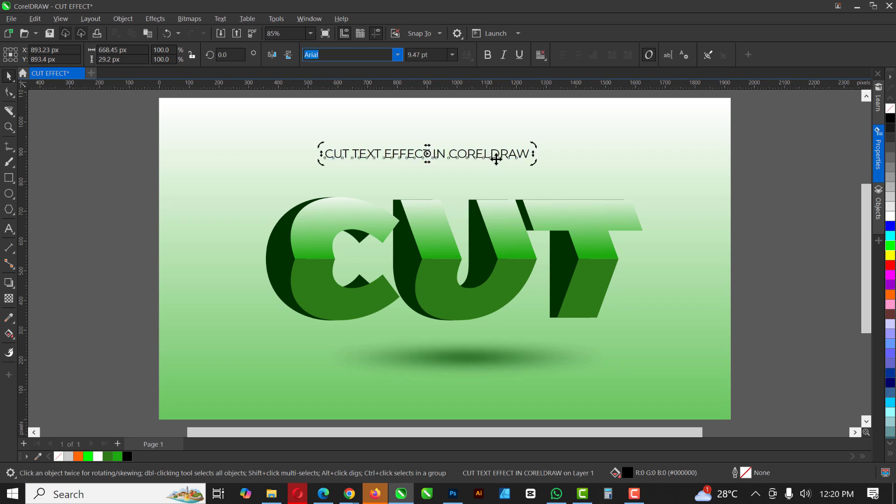
click(510, 167)
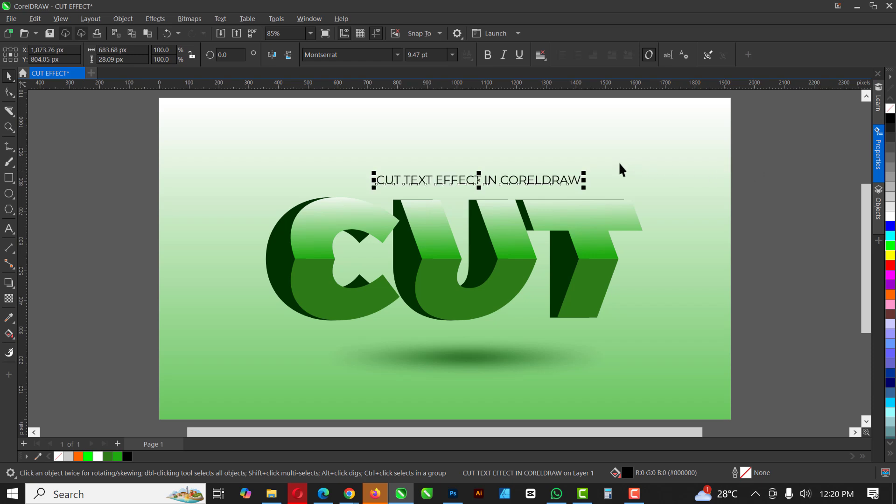
click(488, 55)
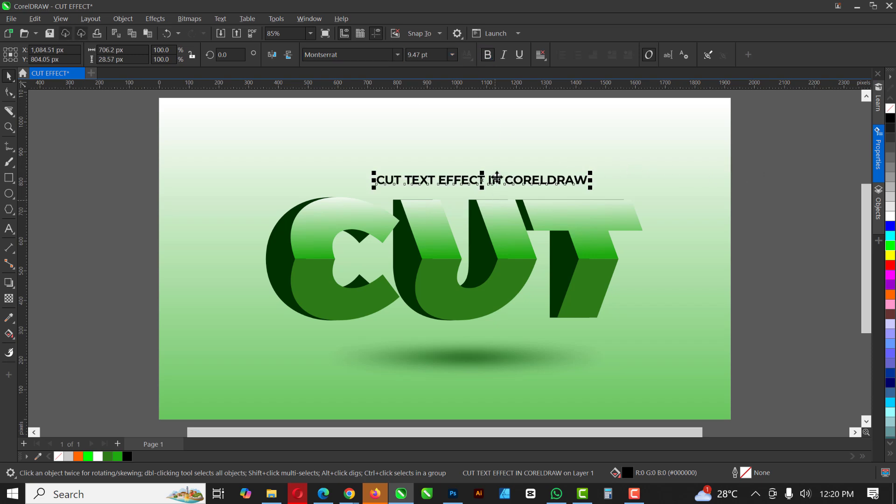
drag(496, 179, 470, 184)
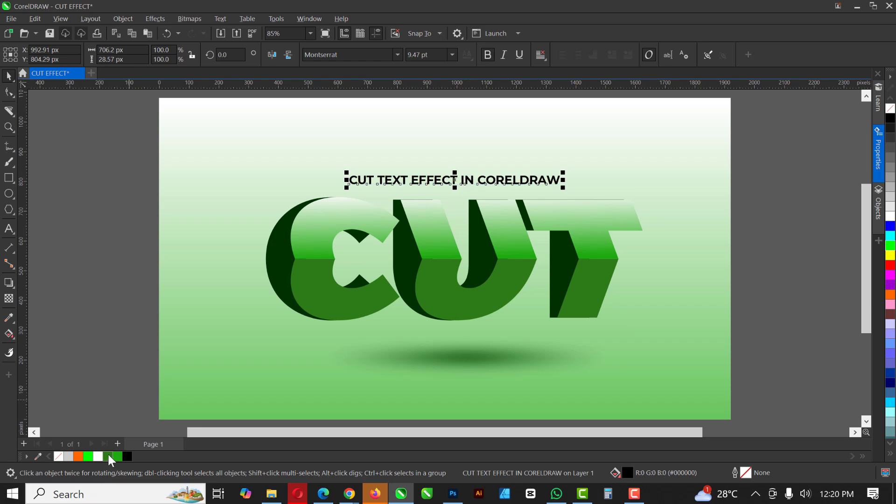
click(108, 453)
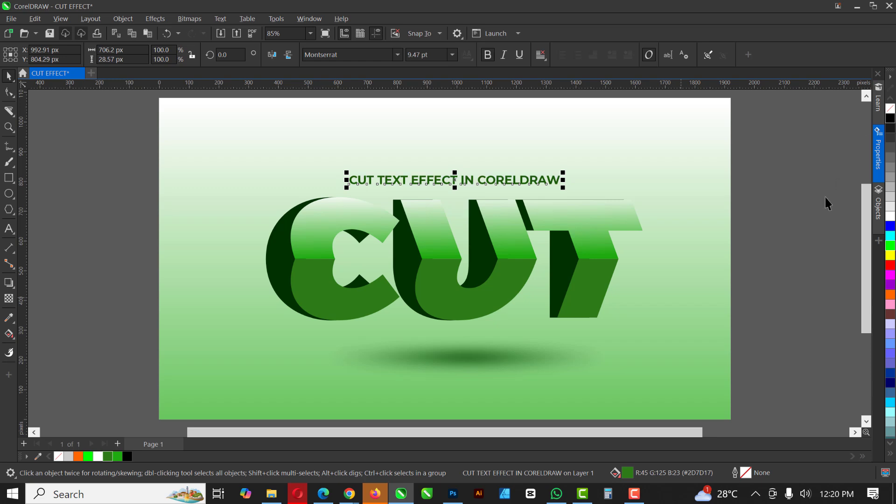
click(793, 214)
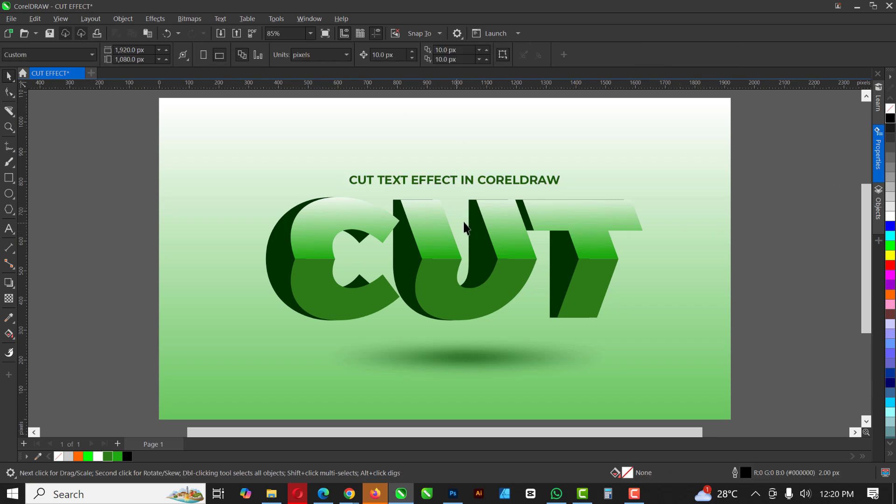
click(420, 184)
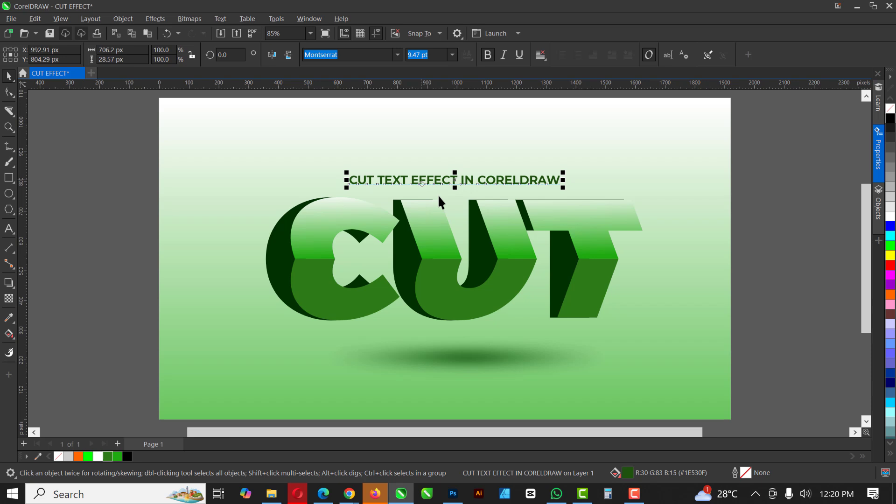
click(436, 259)
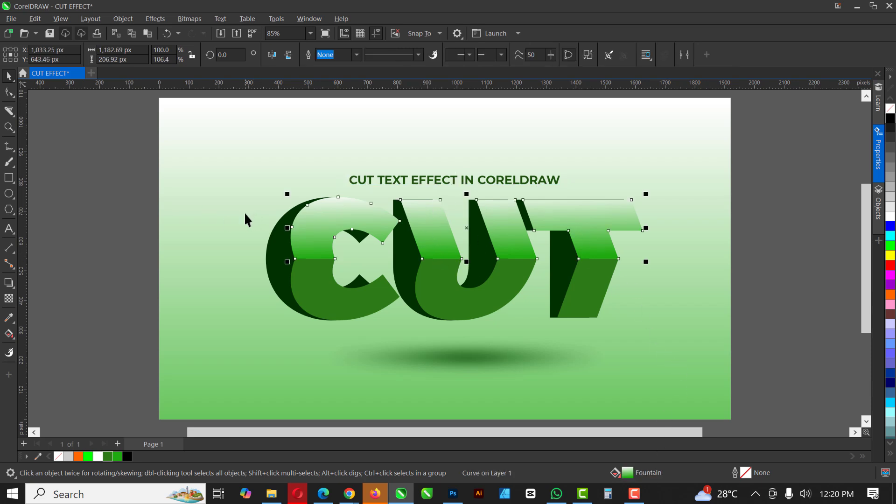
scroll(294, 223, right, 1)
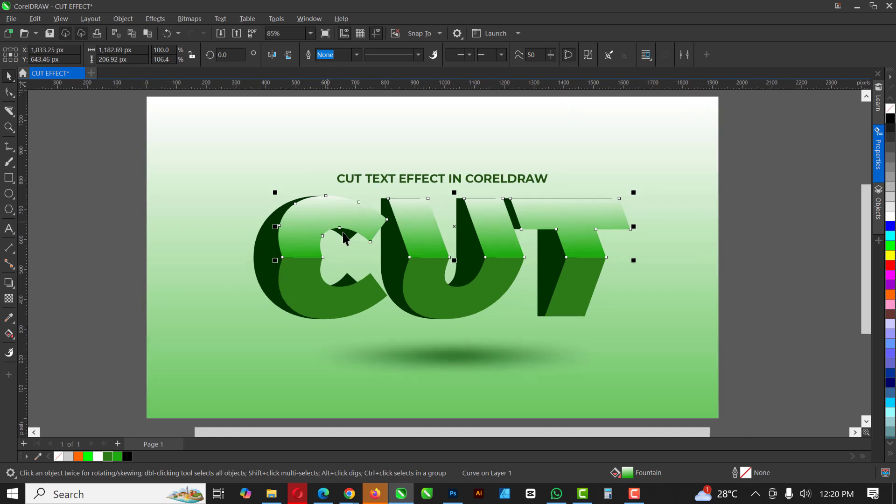
Step: Change the top slices' gradient end to orange and give the lower halves a darker burnt orange
key(g)
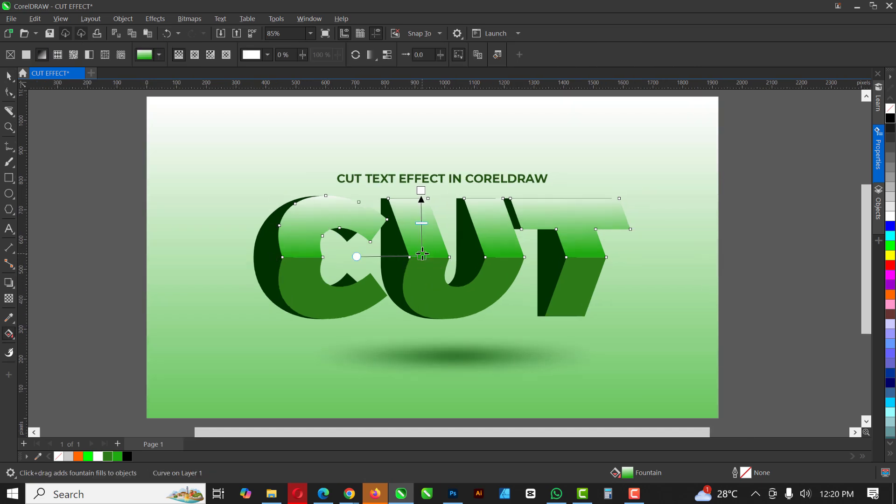
click(421, 256)
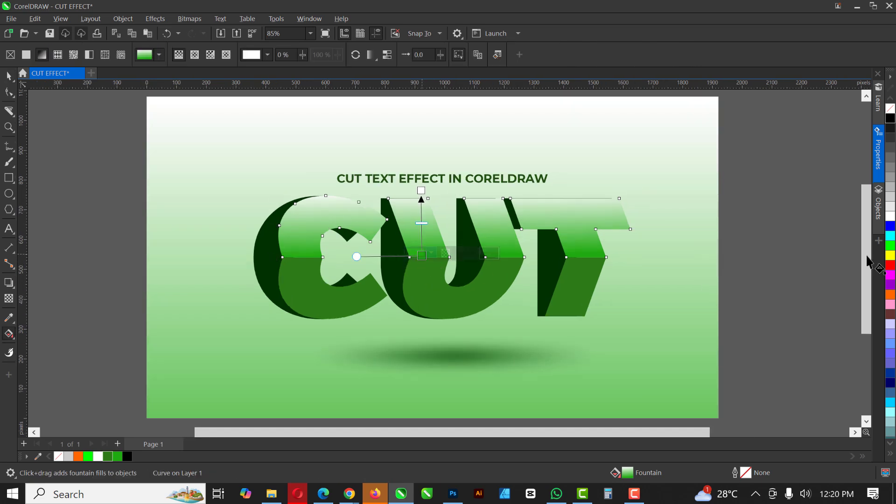
click(889, 298)
click(417, 287)
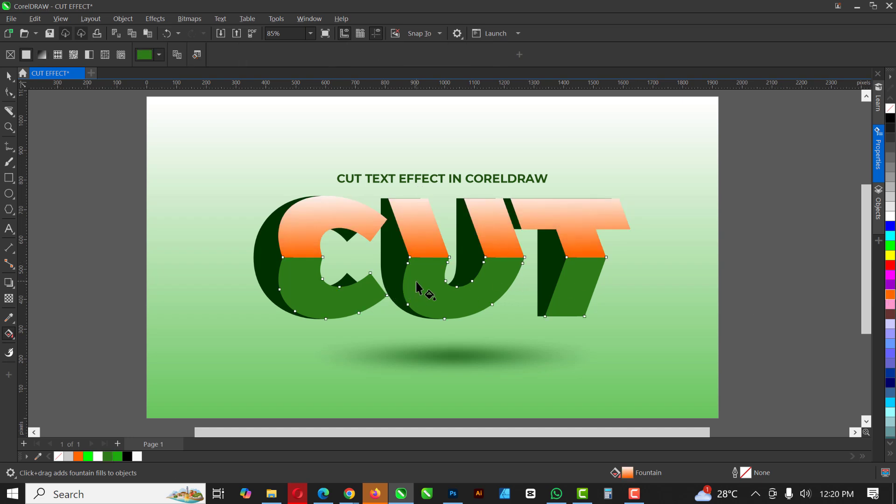
key(space)
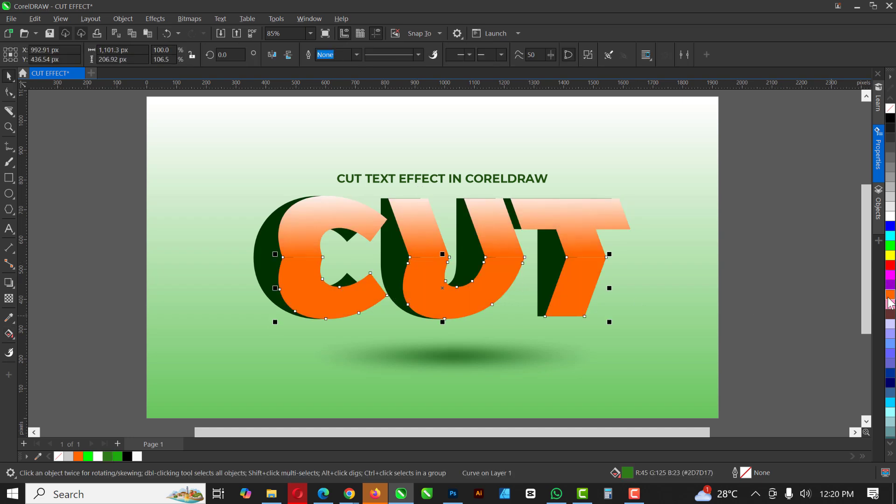
click(890, 295)
ctrl+click(890, 118)
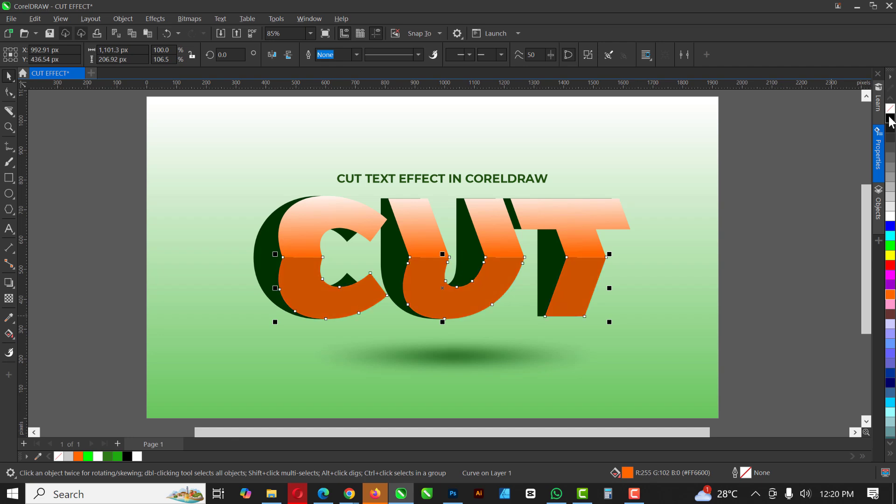
ctrl+click(890, 118)
ctrl+click(890, 118)
Step: Recolour the backing CUT extrusion dark brown
click(270, 236)
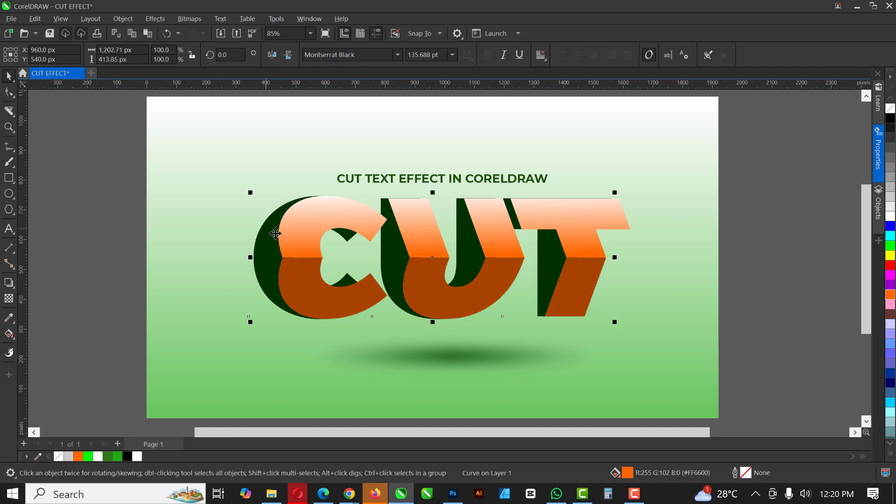
ctrl+click(890, 296)
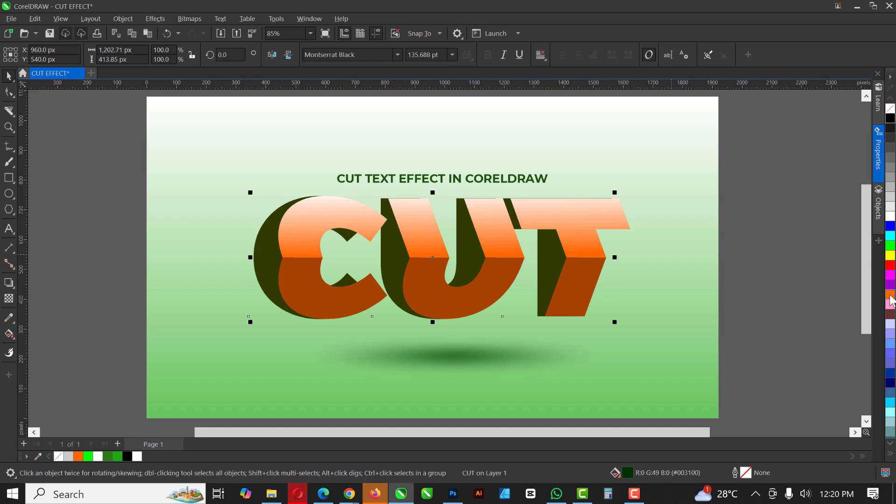
click(890, 118)
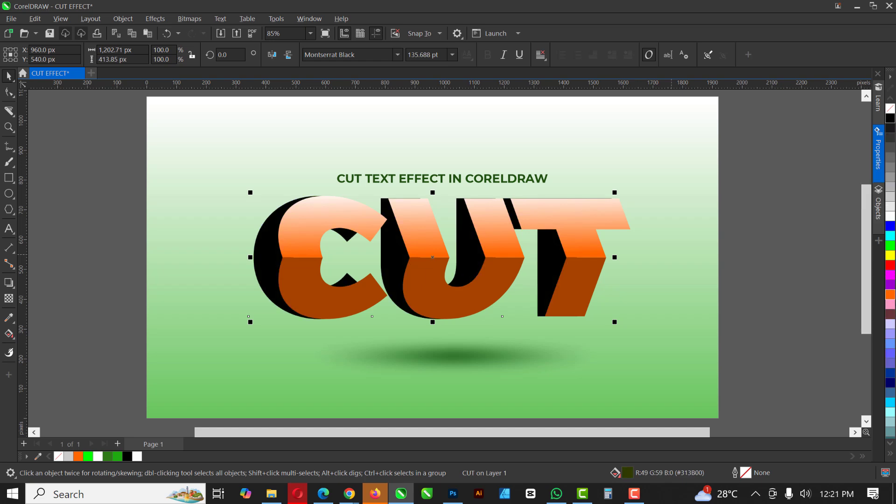
ctrl+click(889, 297)
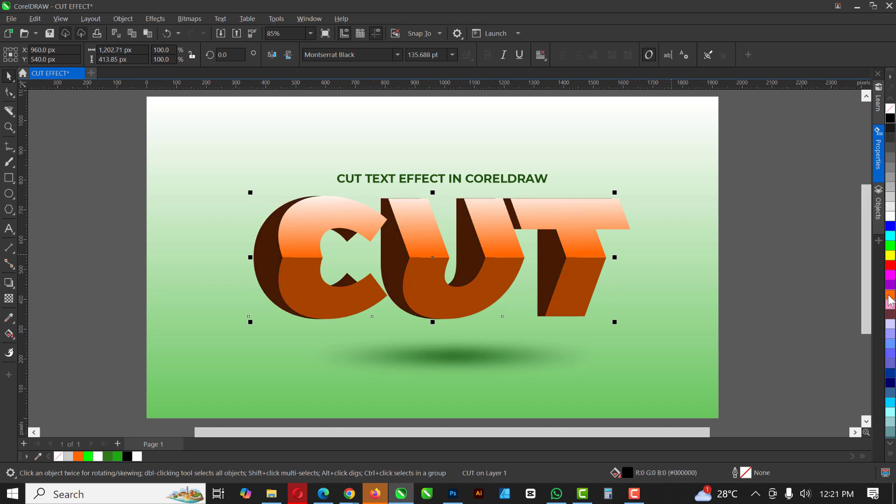
ctrl+click(889, 296)
click(620, 381)
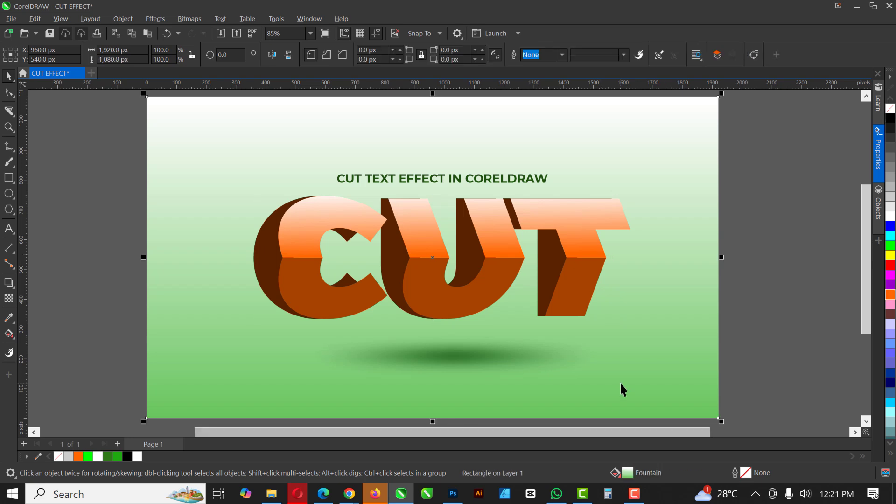
Step: Shift the background gradient's bottom colour from green to orange and select the green shadow ellipse
key(g)
scroll(419, 211, down, 2)
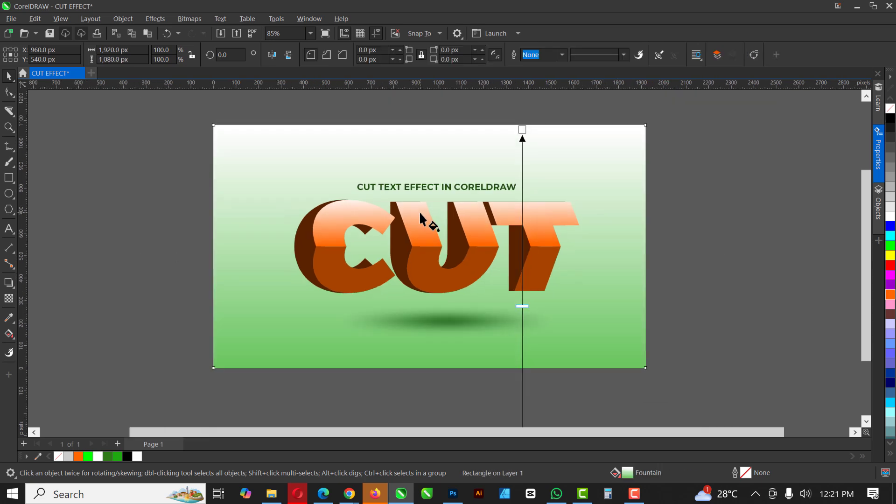
scroll(481, 309, down, 1)
scroll(481, 312, down, 1)
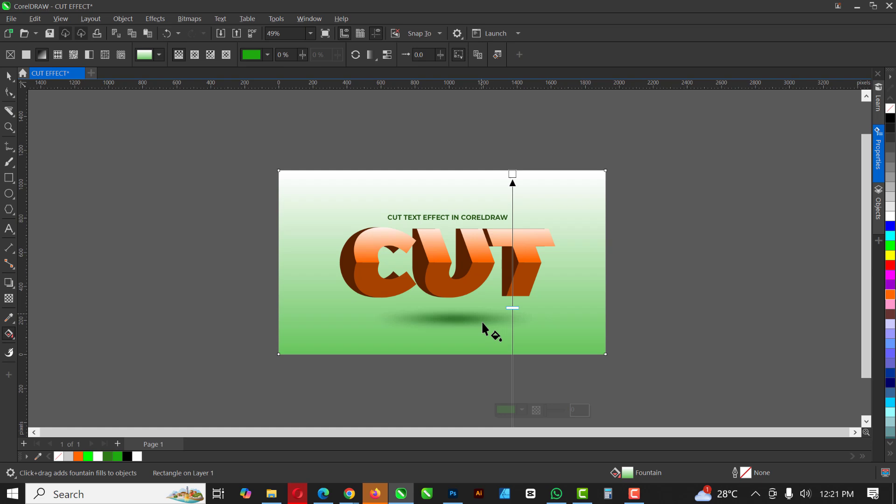
click(522, 411)
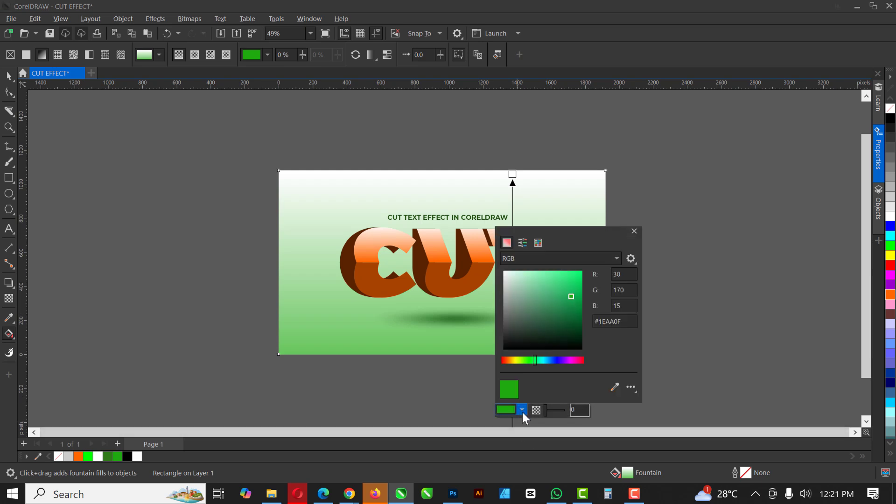
drag(531, 359, 506, 359)
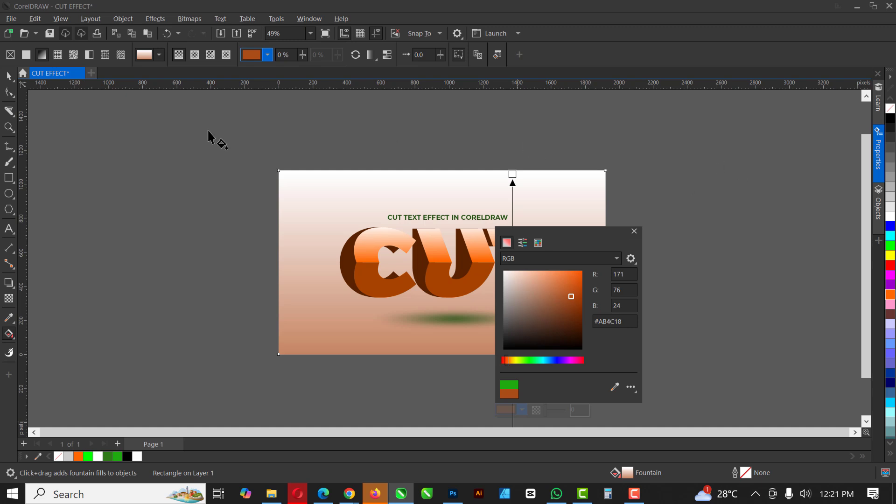
click(461, 317)
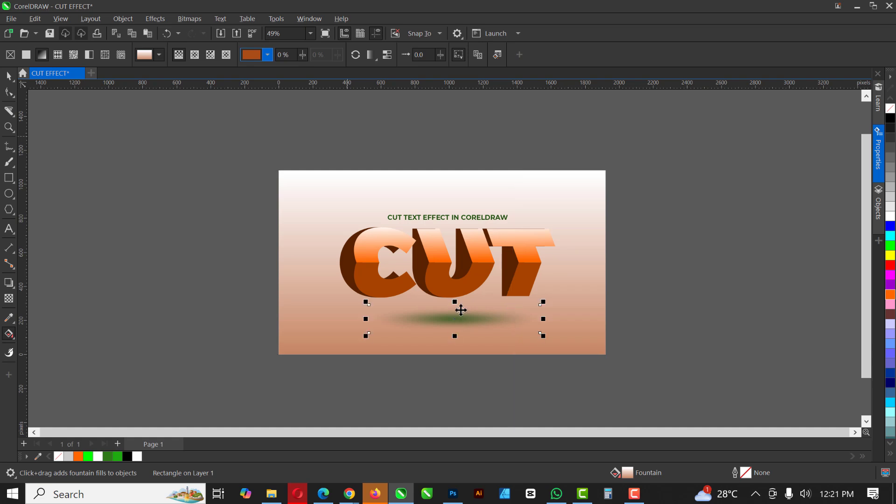
click(461, 310)
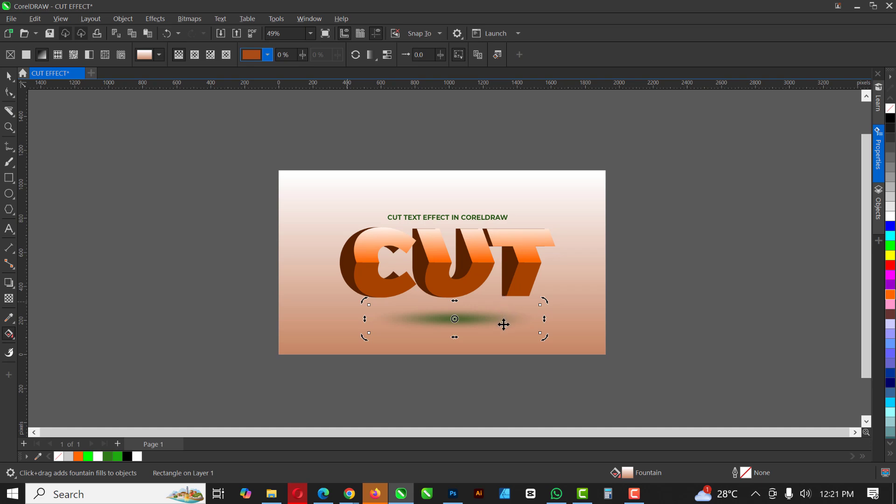
Step: Delete the old green shadow and draw a wide flat ellipse below CUT
key(Delete)
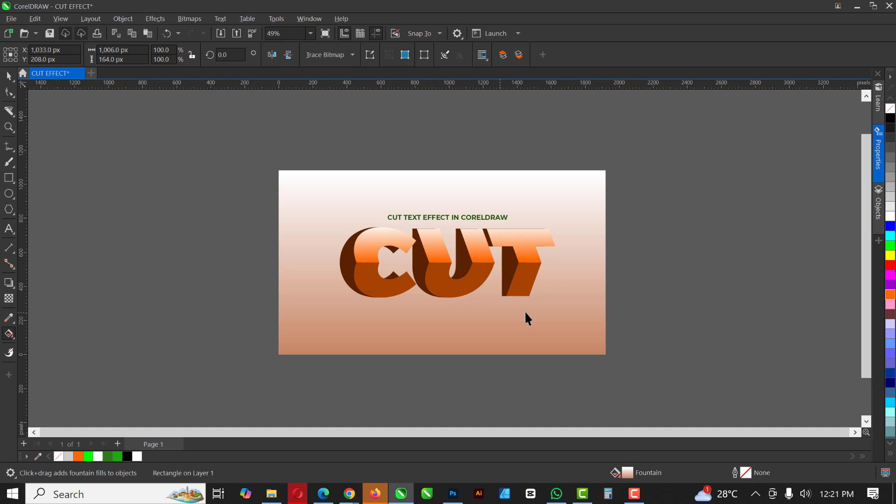
key(Escape)
key(shift+F4)
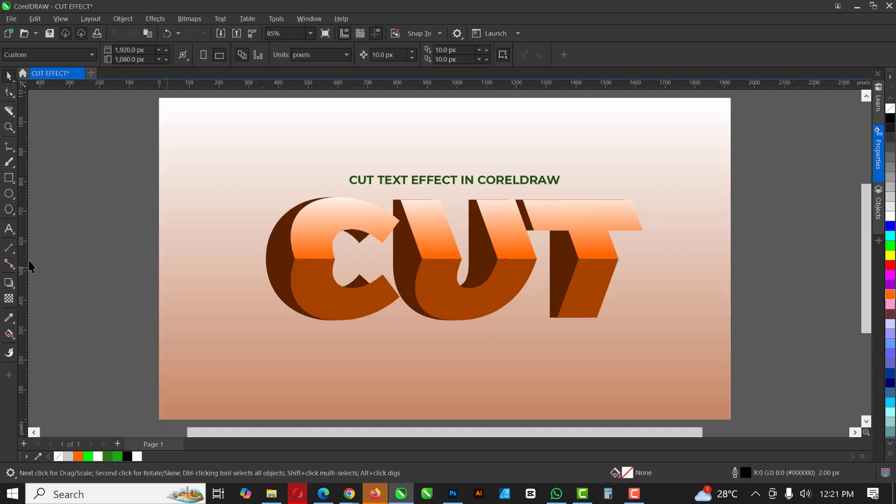
click(9, 209)
drag(349, 351, 598, 373)
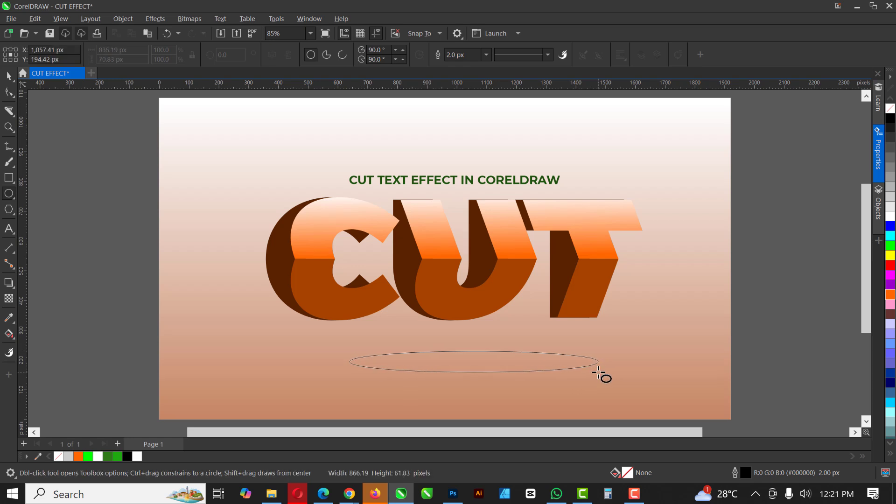
Step: Give the ellipse a dark orange fill, no outline, and an elliptical fountain transparency
click(890, 295)
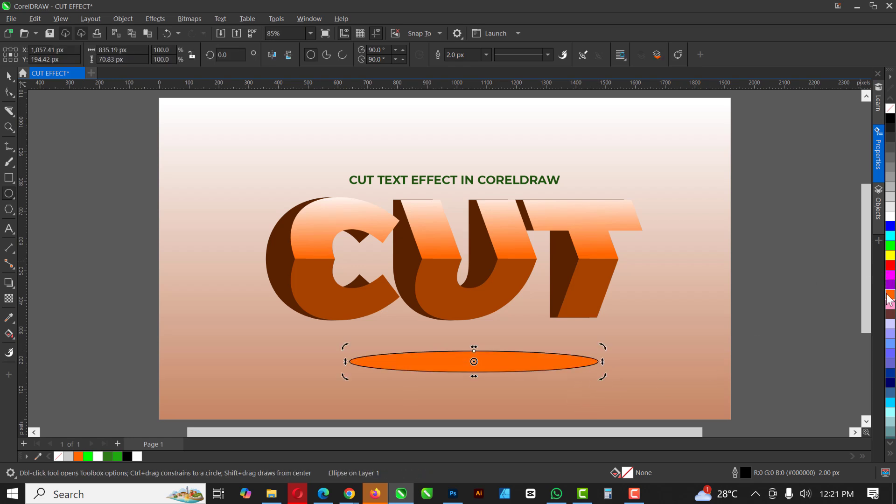
ctrl+click(891, 119)
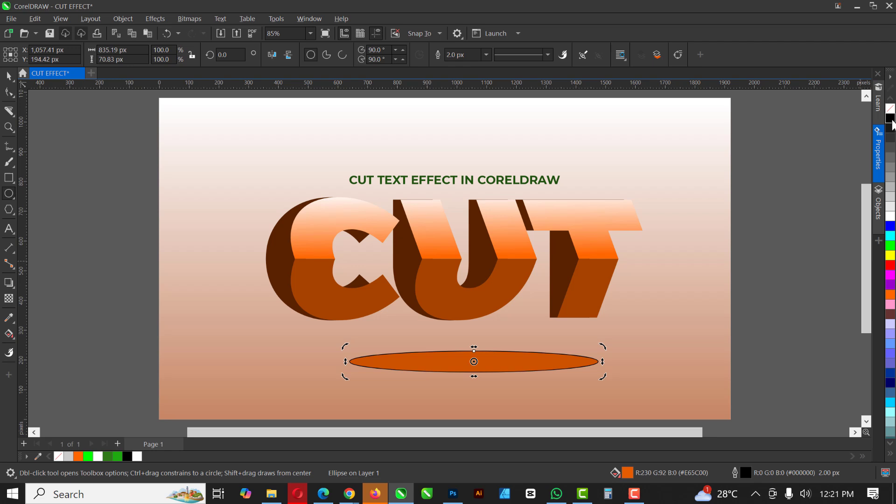
right_click(890, 108)
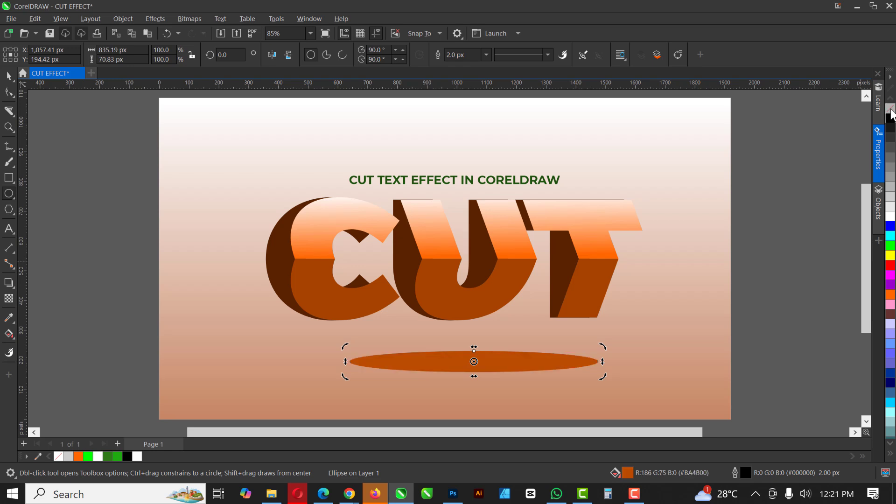
click(10, 298)
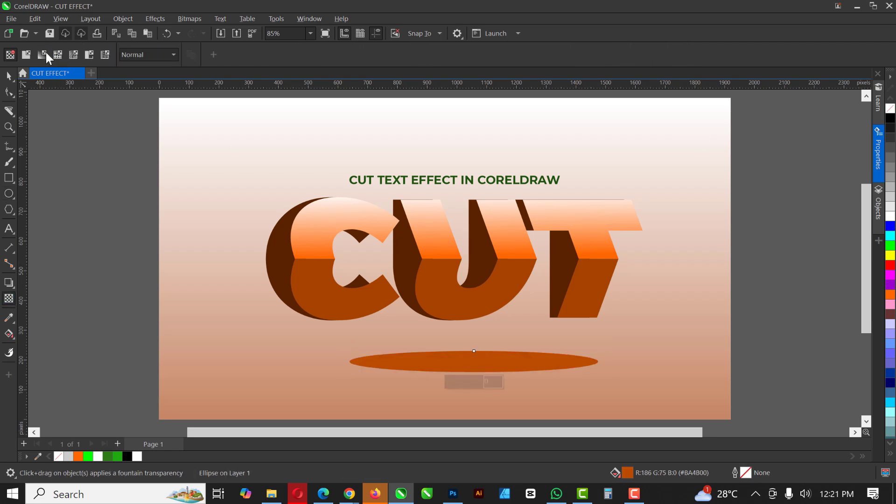
click(240, 57)
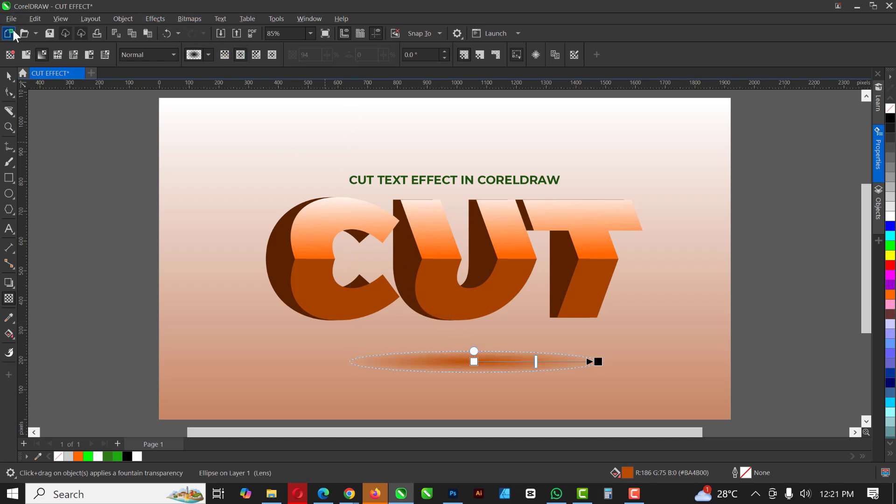
Step: Apply a 17.7-radius Gaussian Blur to the ellipse and scale it to about 127%
click(156, 18)
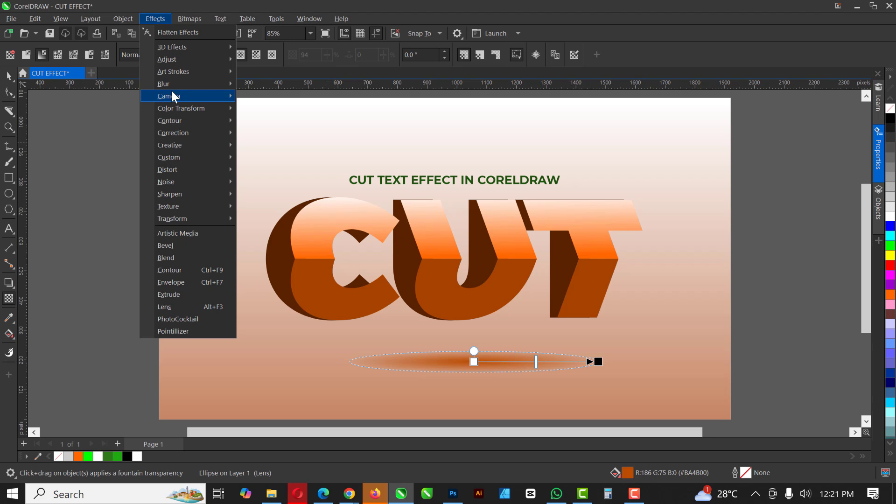
mouse_move(188, 83)
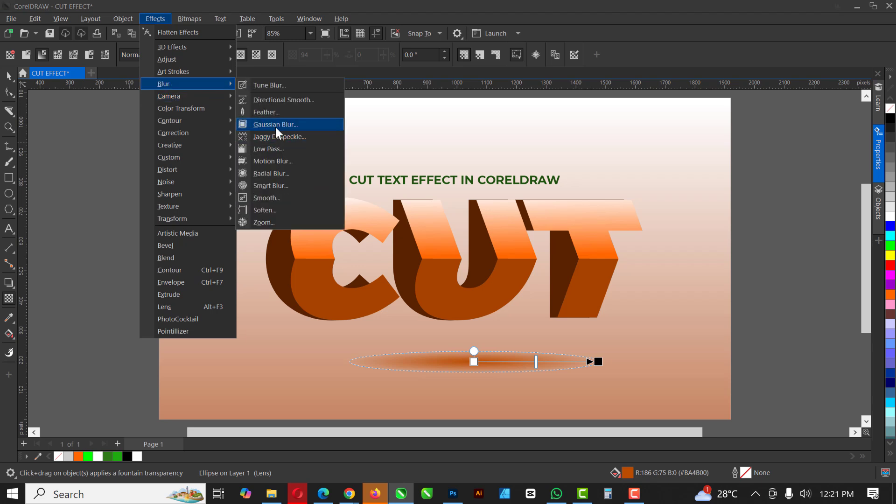
key(Escape)
key(Escape)
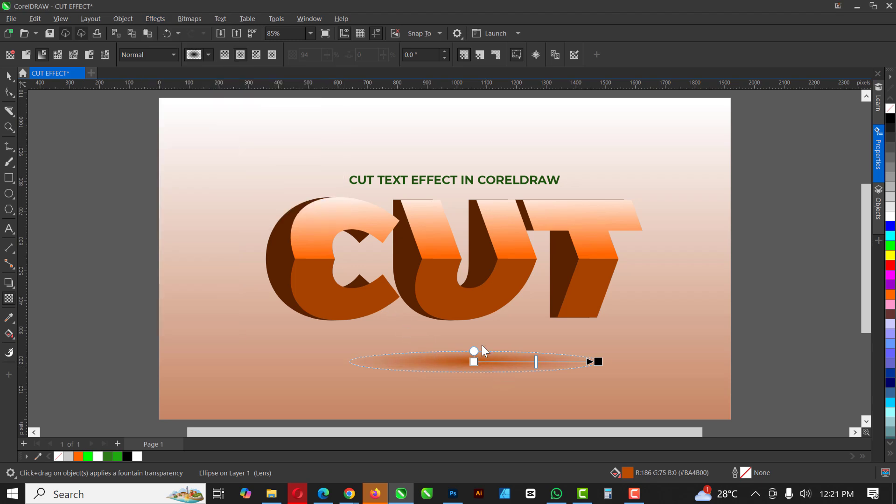
drag(736, 308, 767, 310)
click(755, 310)
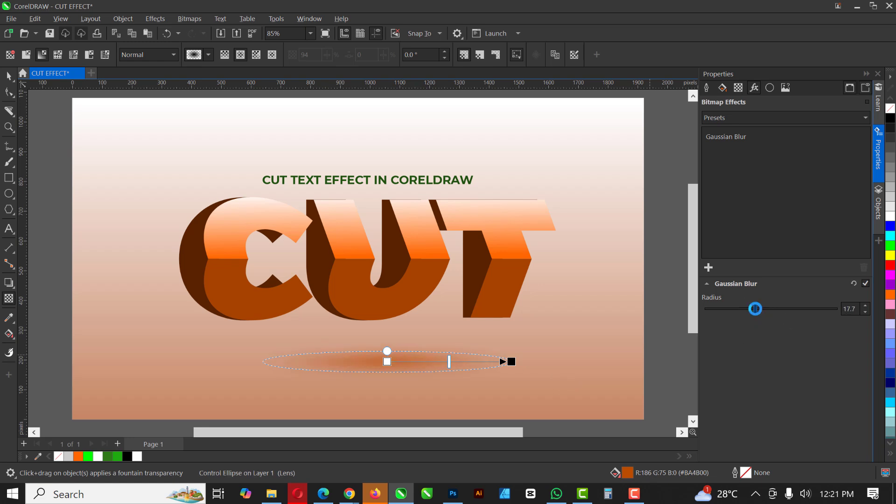
click(4, 77)
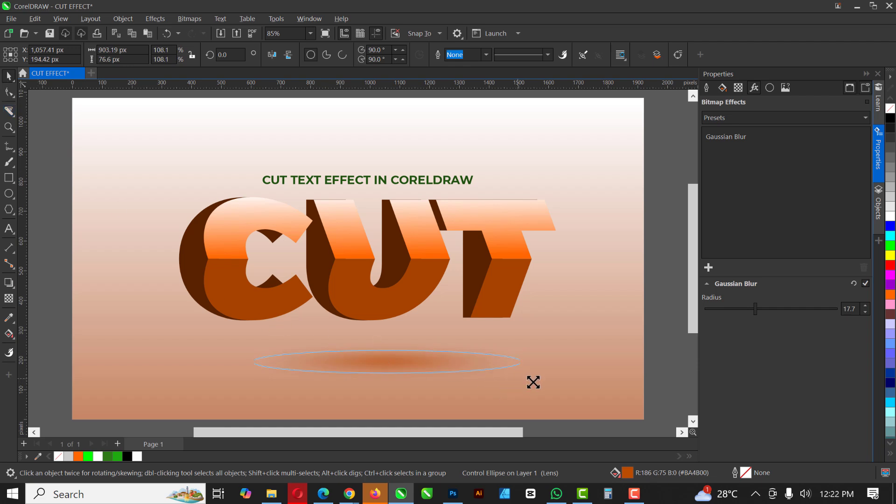
drag(518, 378, 550, 383)
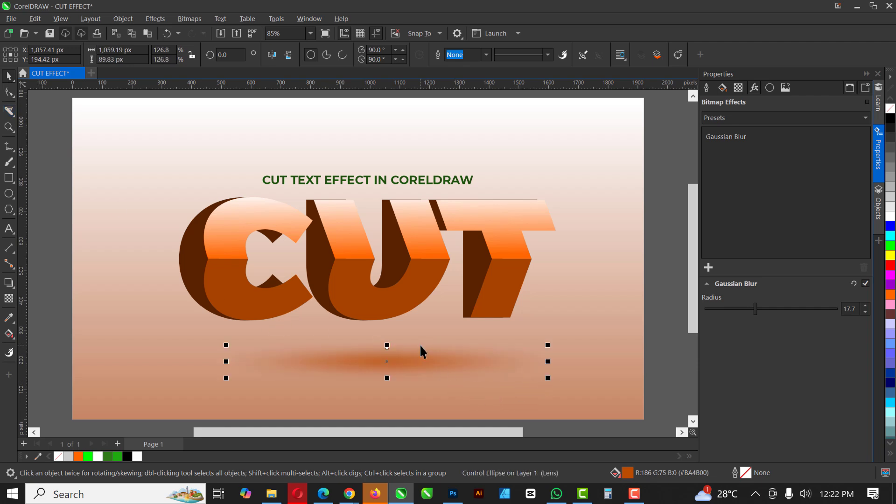
Step: Recolour the 'CUT TEXT EFFECT IN CORELDRAW' caption dark brown and close the Properties docker
double_click(387, 180)
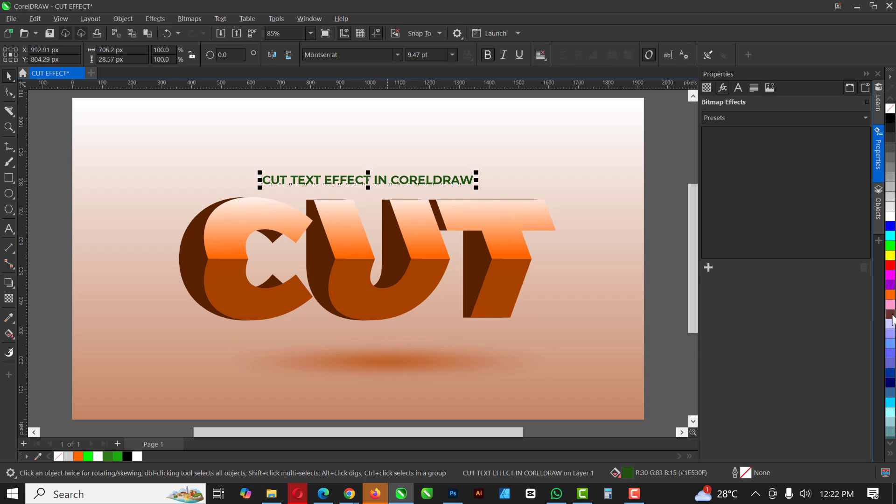
click(661, 176)
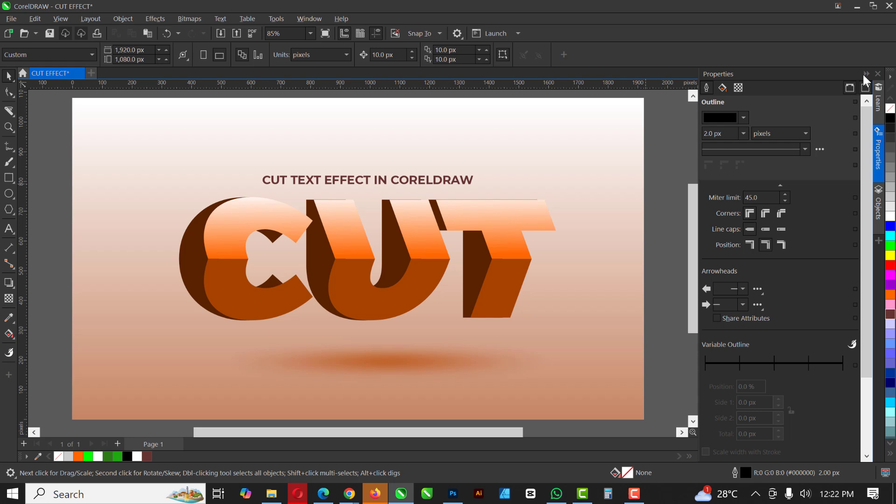
click(865, 73)
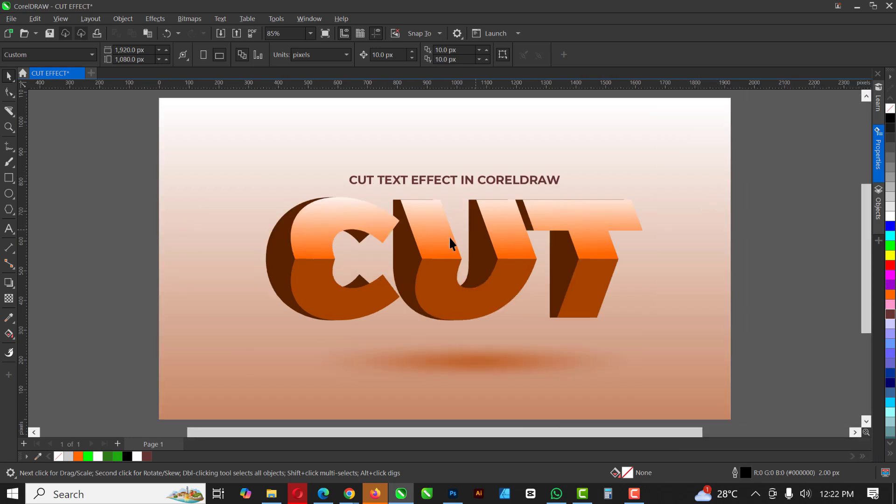
scroll(459, 268, down, 1)
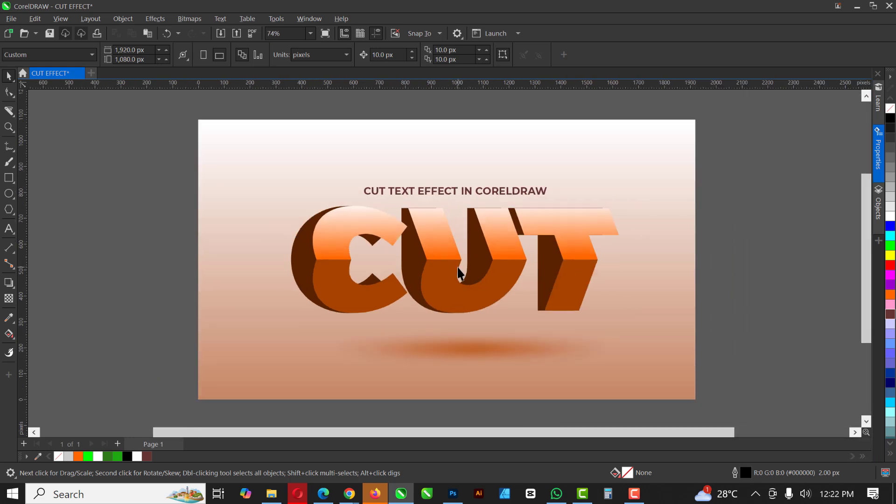
scroll(459, 270, up, 1)
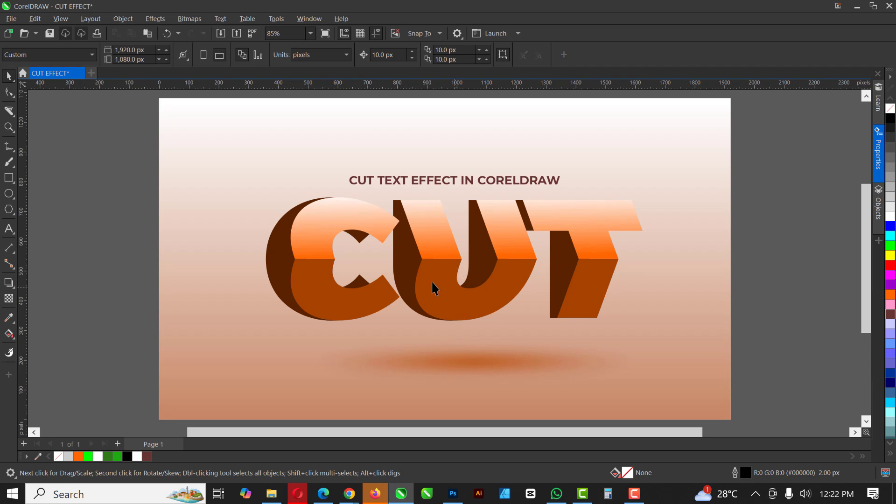